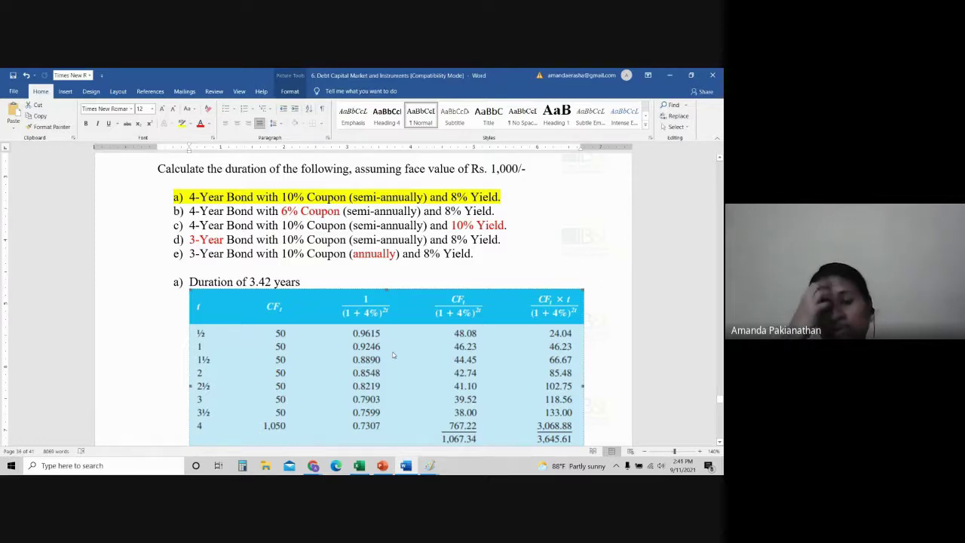
Step: Review the 4-year bond's duration table, switch to the Bond valuation workbook in Excel and open Sheet3
scroll(393, 342, "down", 1)
scroll(393, 341, "down", 2)
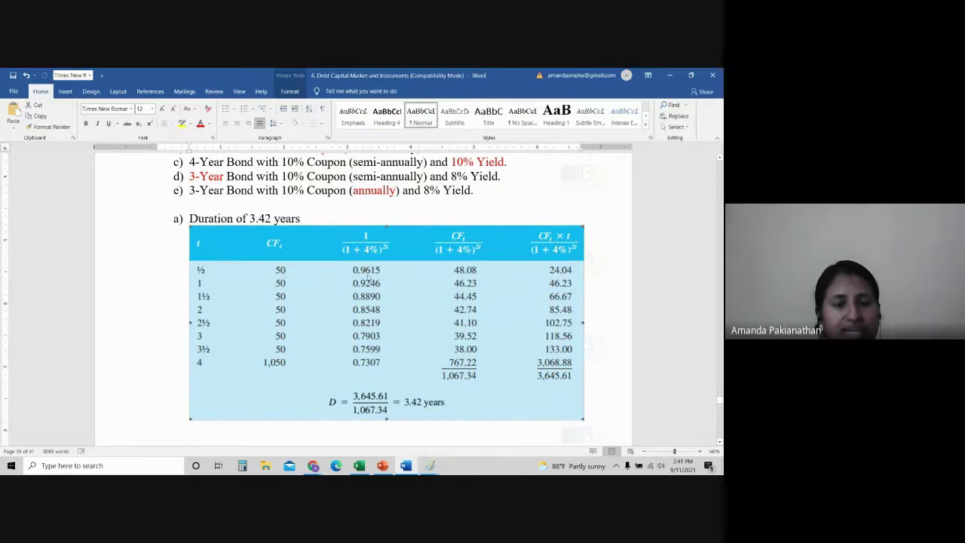
scroll(367, 276, "up", 3)
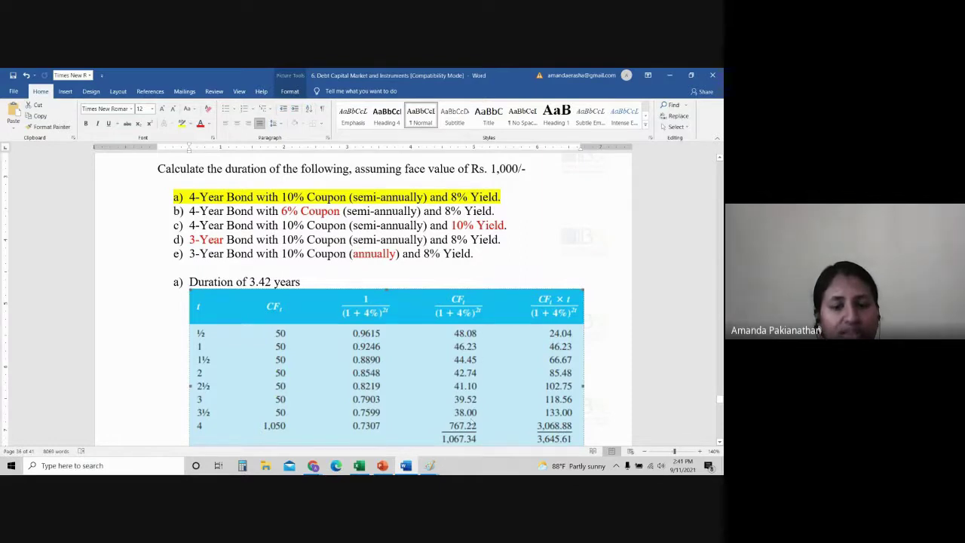
scroll(484, 322, "down", 1)
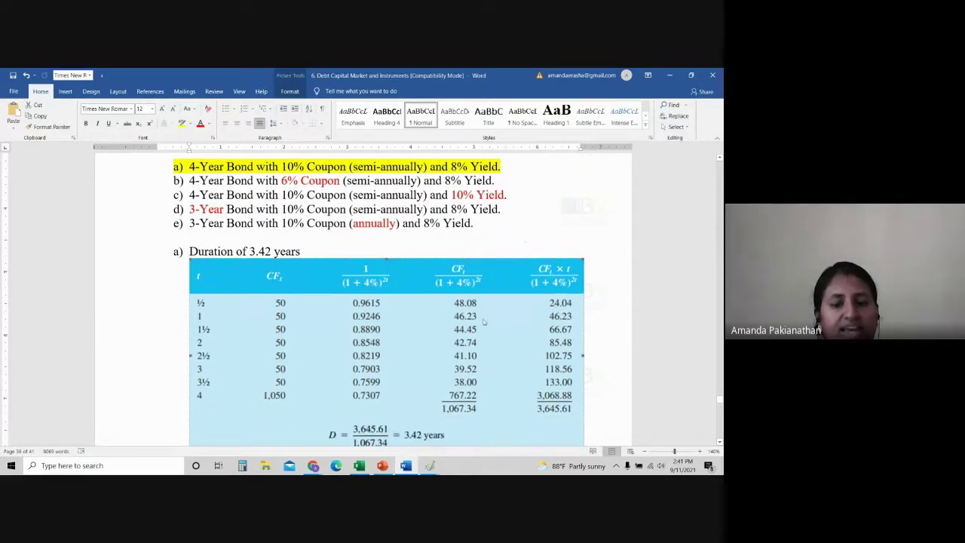
scroll(484, 322, "down", 2)
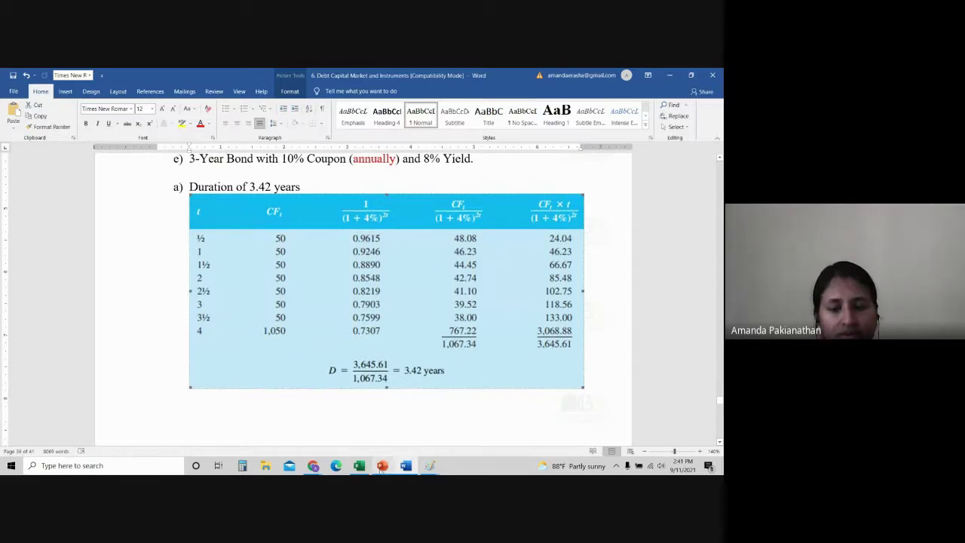
left_click(360, 467)
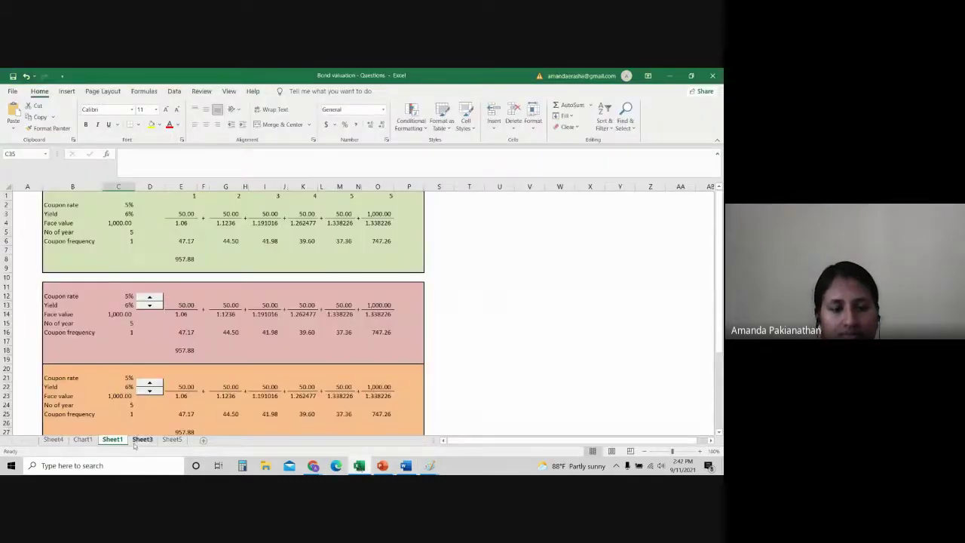
left_click(137, 441)
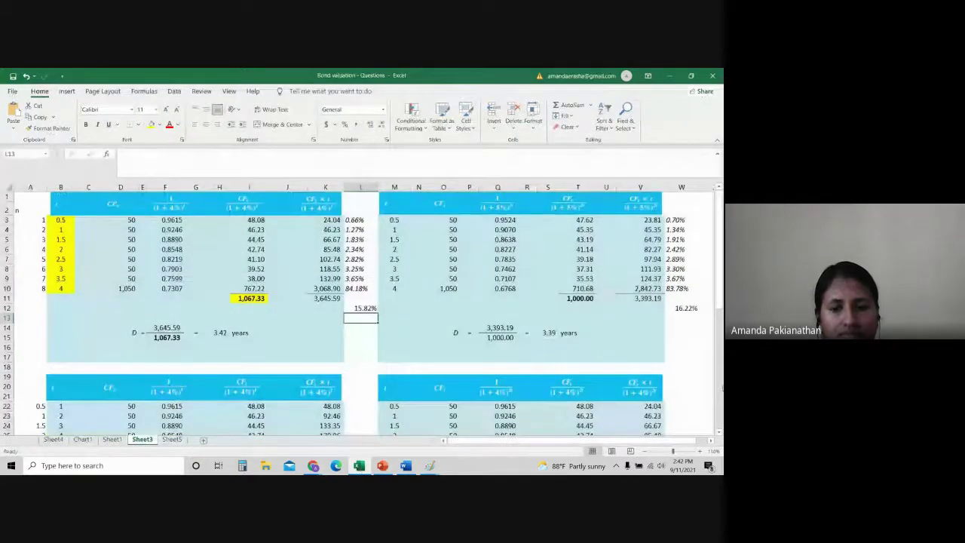
Step: Examine the discounted cash flows in I3:I10 and their total in I11 of Sheet3's first duration table
left_click(710, 441)
left_click(711, 441)
left_click(710, 441)
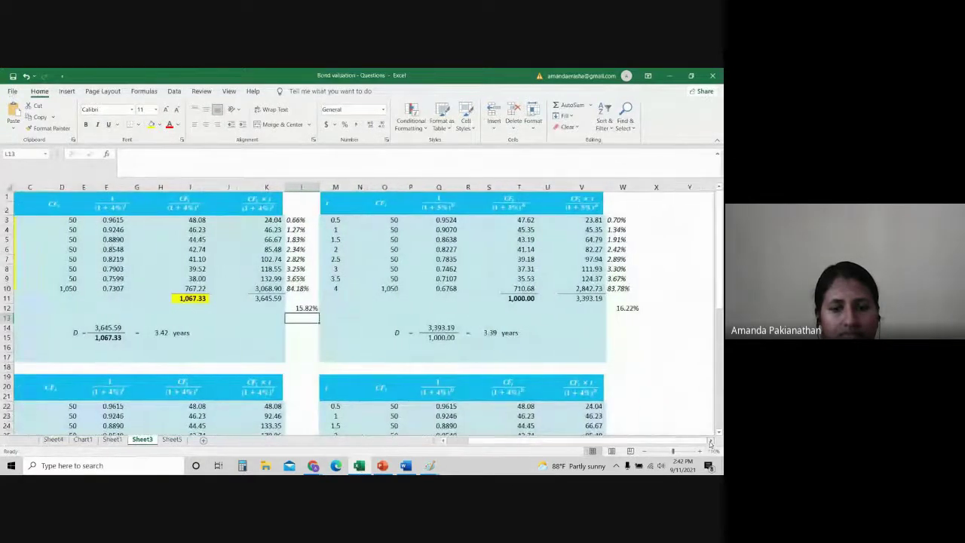
left_click(701, 451)
left_click(700, 451)
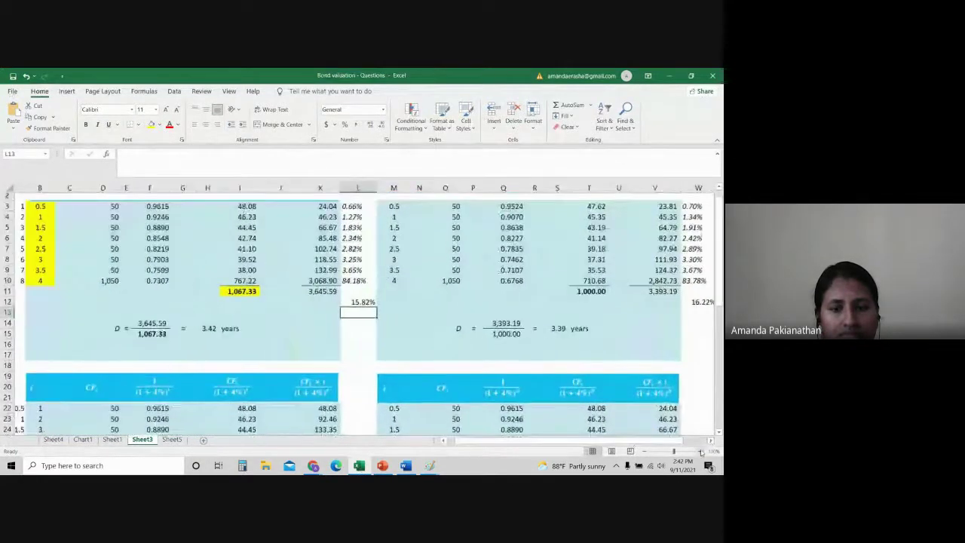
left_click(701, 451)
left_click(701, 451)
left_click(700, 451)
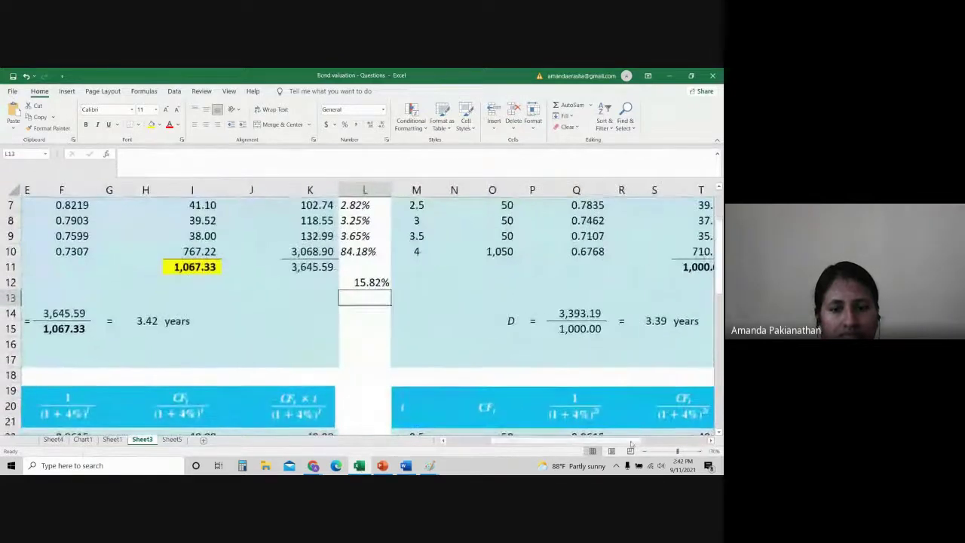
left_click_drag(528, 441, 497, 441)
scroll(513, 414, "up", 2)
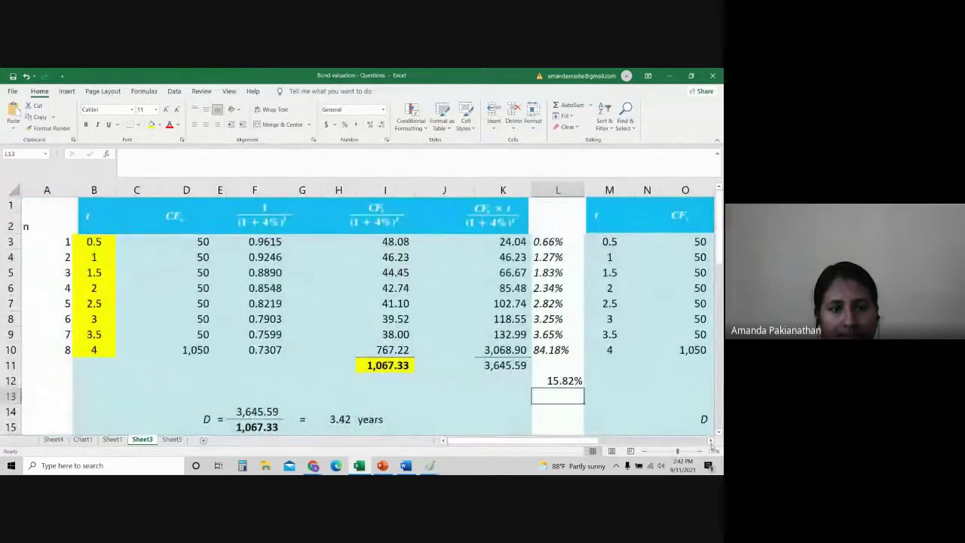
left_click(711, 442)
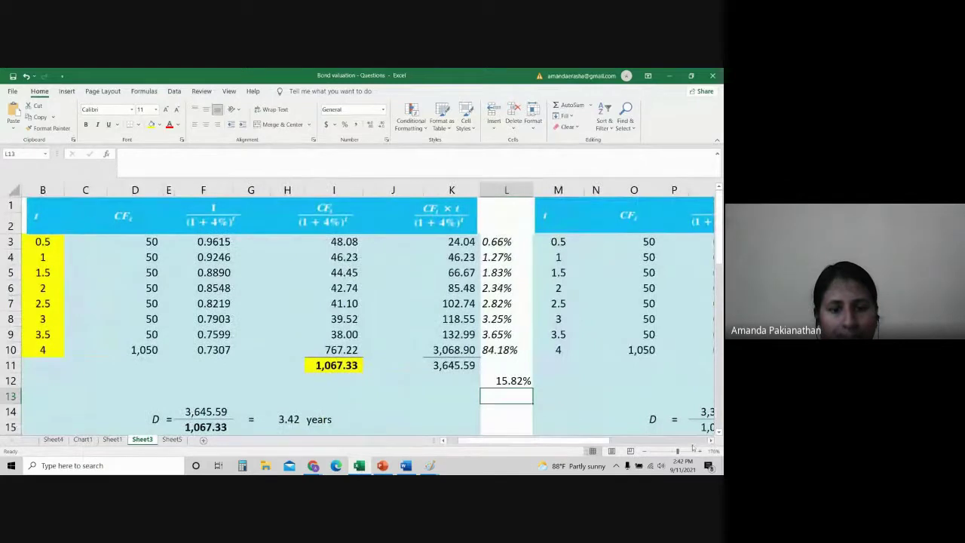
left_click(370, 393)
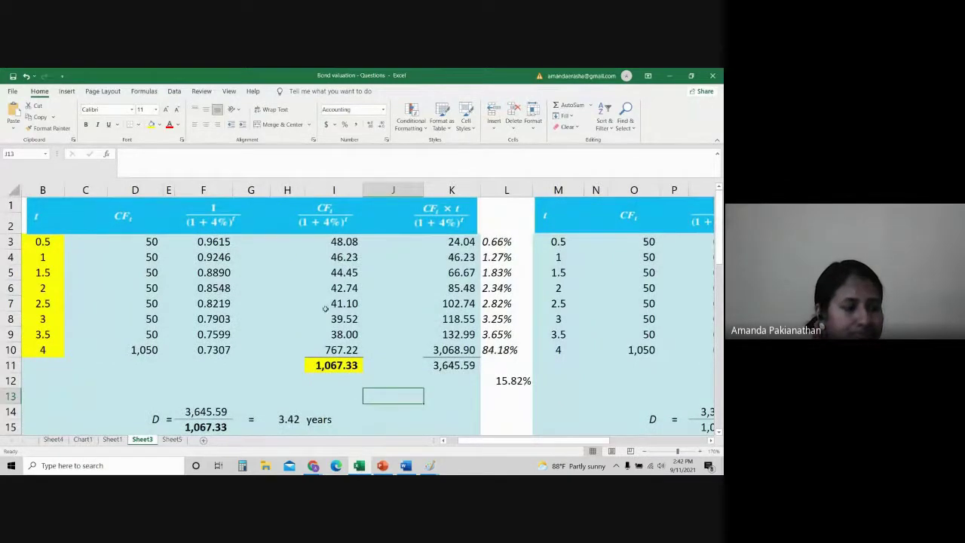
left_click(289, 303)
left_click_drag(348, 239, 344, 351)
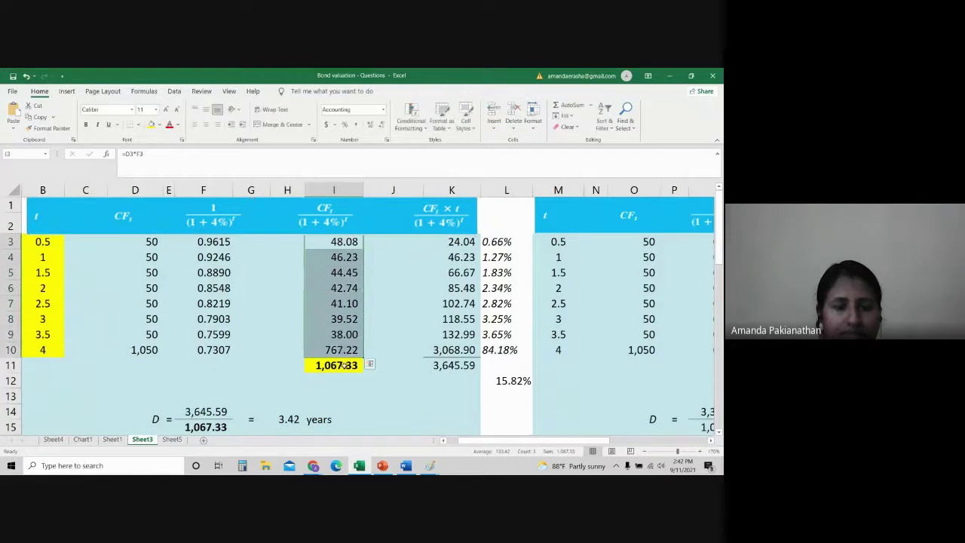
left_click(403, 246)
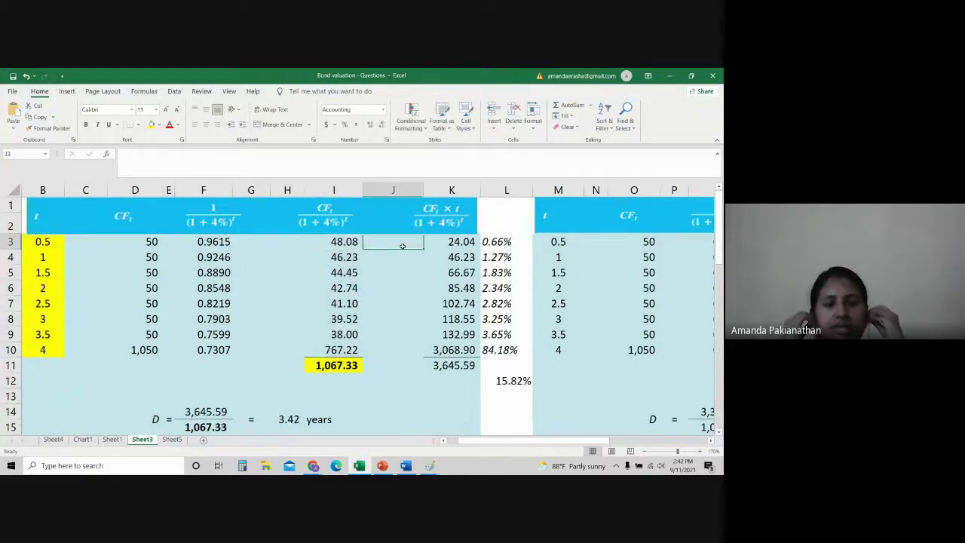
left_click(351, 240)
left_click(336, 365)
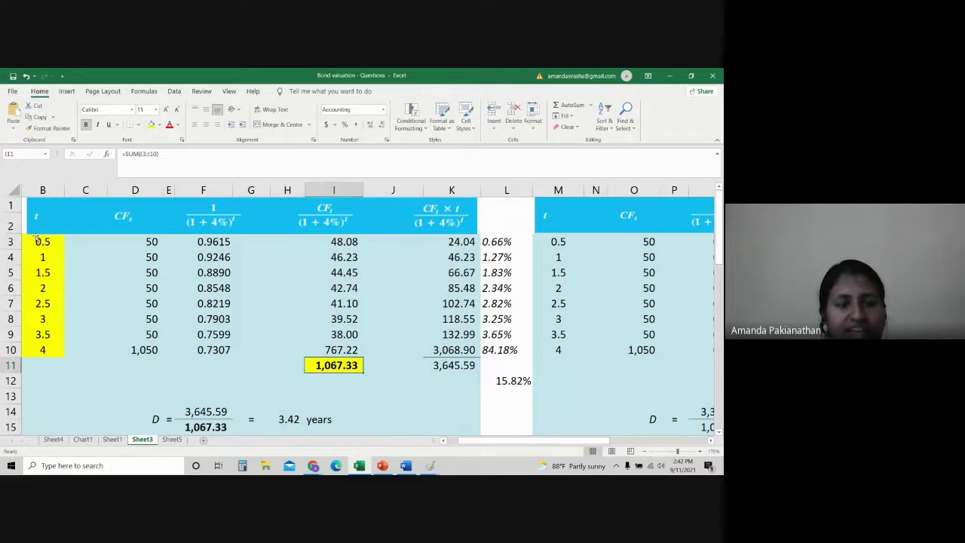
Step: Check the first period in B3 and inspect the weight formula in L3
left_click(43, 241)
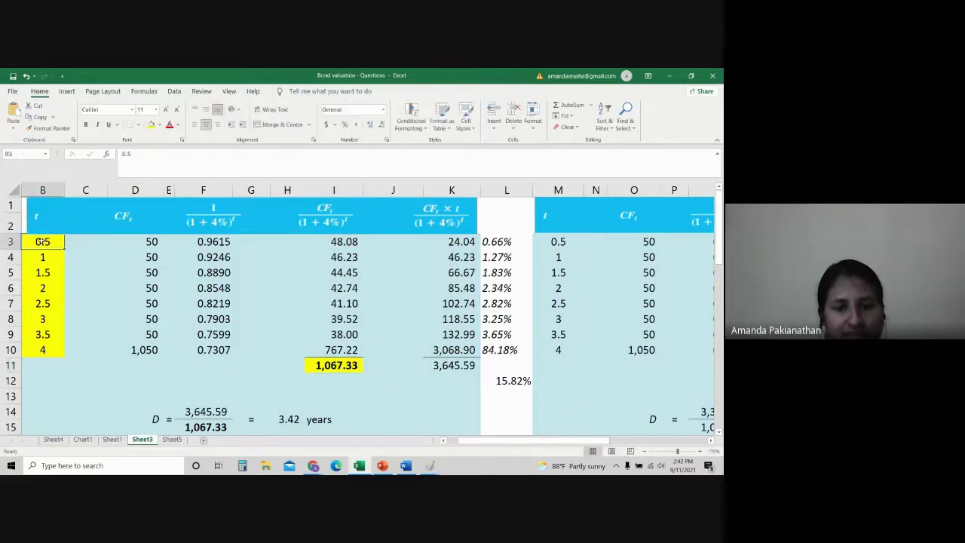
left_click(496, 242)
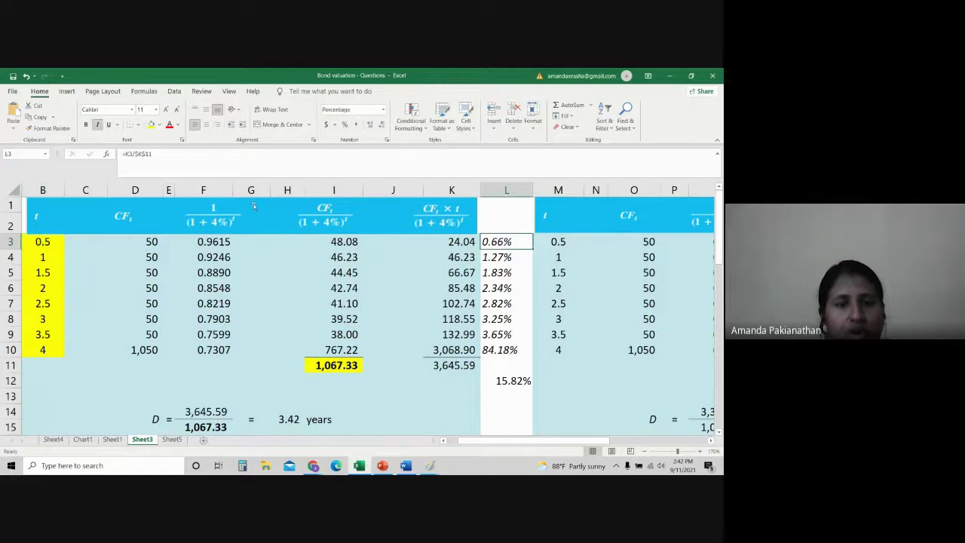
left_click(139, 154)
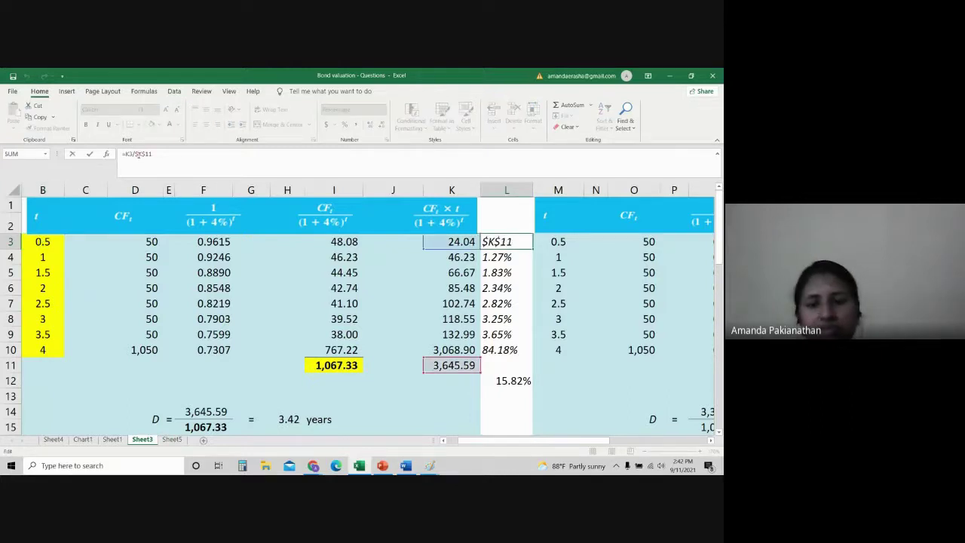
key("Return")
Step: Calculate the first cash flow's weight in H3 as =I3/I11, formatted as a percentage with one decimal
left_click(309, 241)
left_click(287, 242)
type("=")
left_click(341, 241)
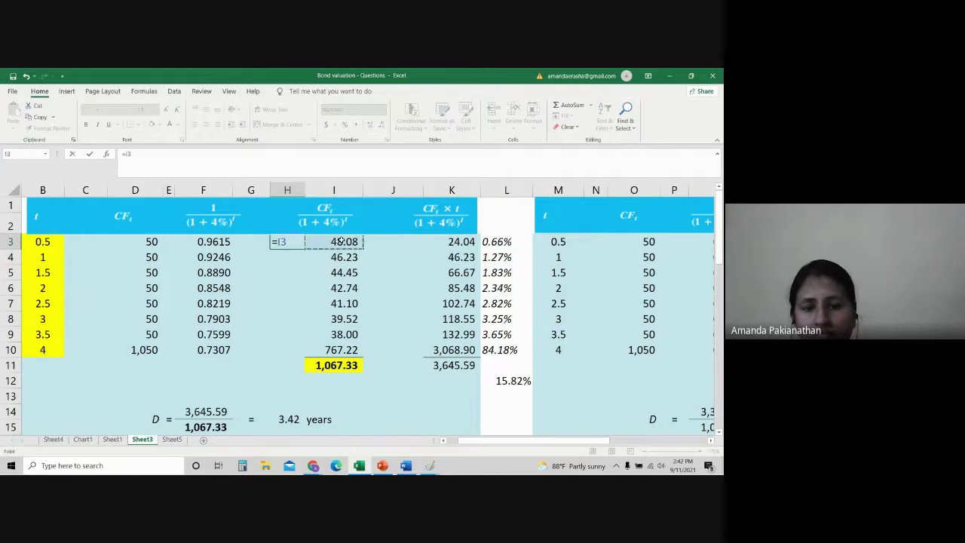
type("/")
left_click(335, 365)
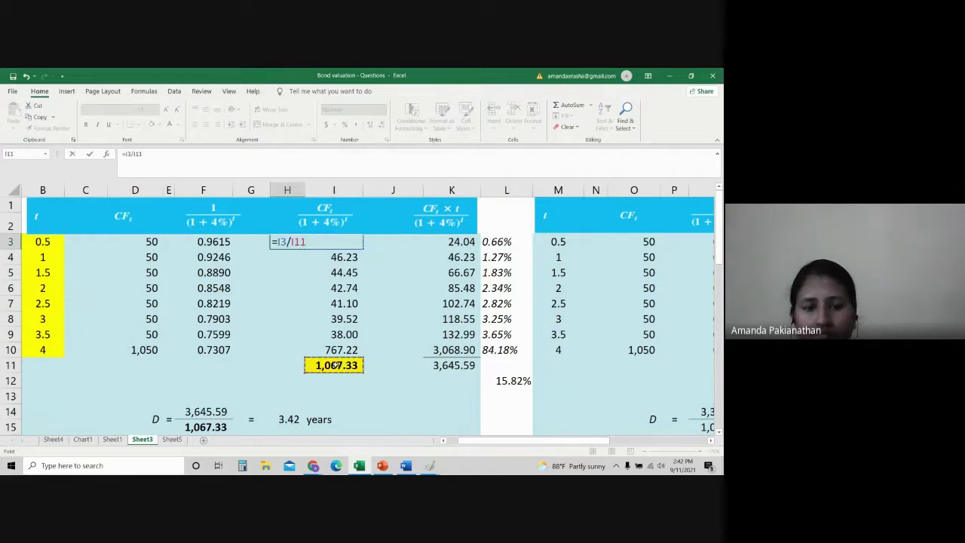
key("Return")
key("Up")
left_click(347, 125)
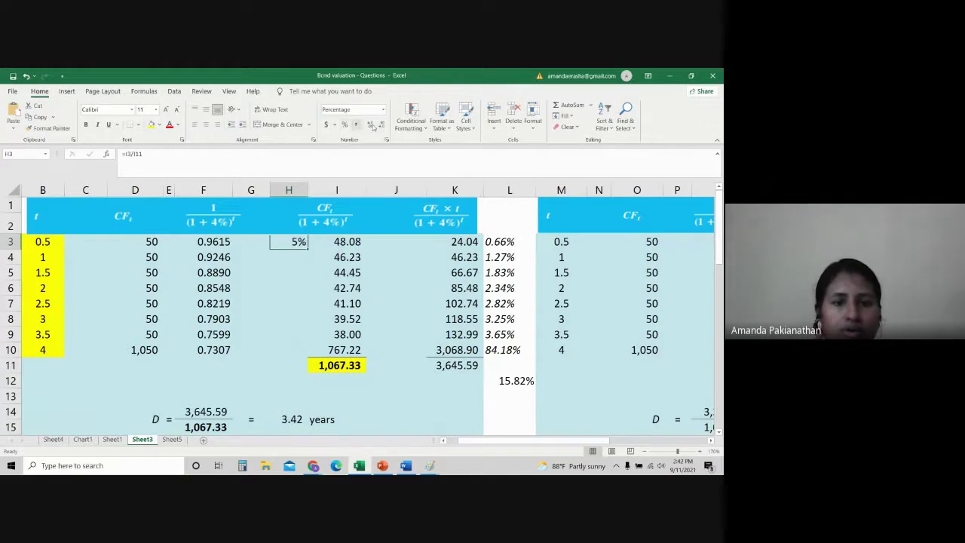
left_click(371, 125)
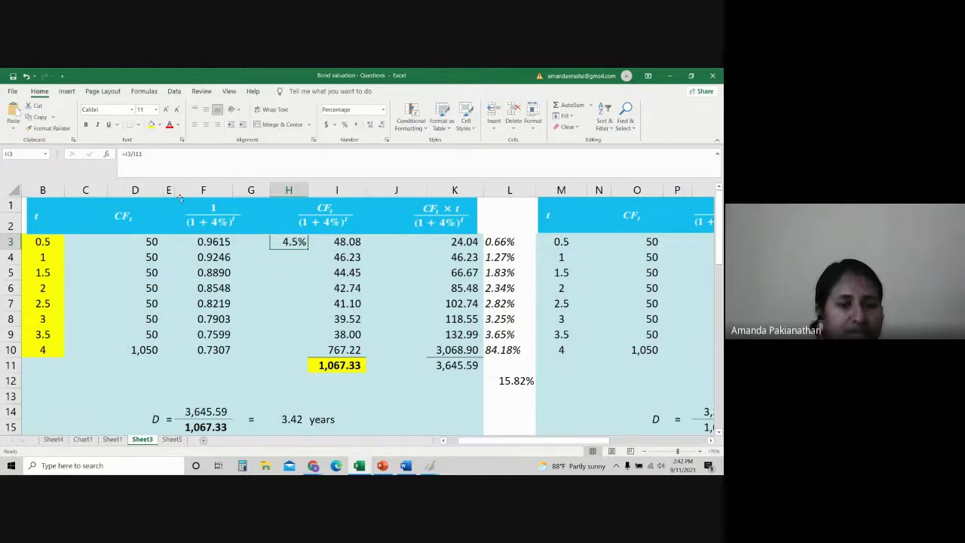
Step: Check the cell references of the formula in H3 and the final period in B10
left_click(140, 153)
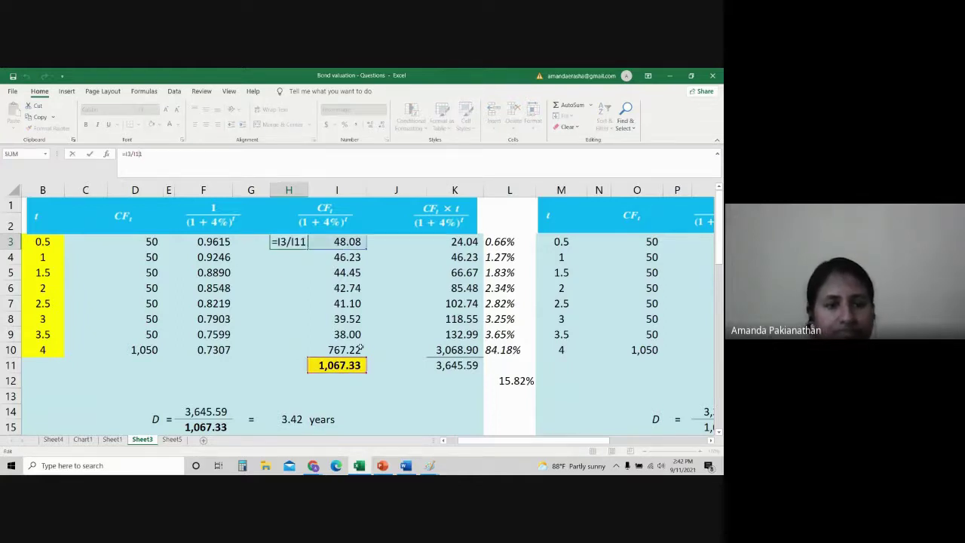
left_click(337, 335)
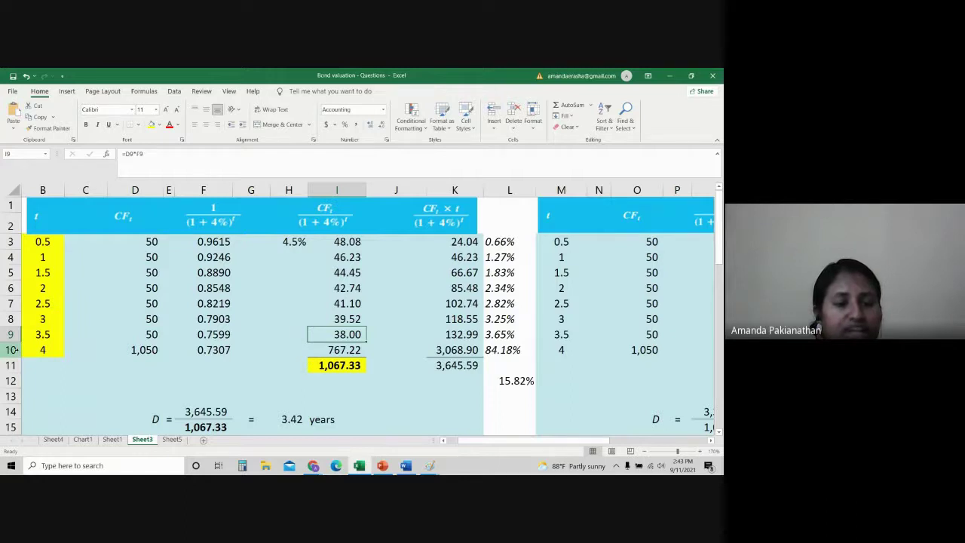
left_click(39, 350)
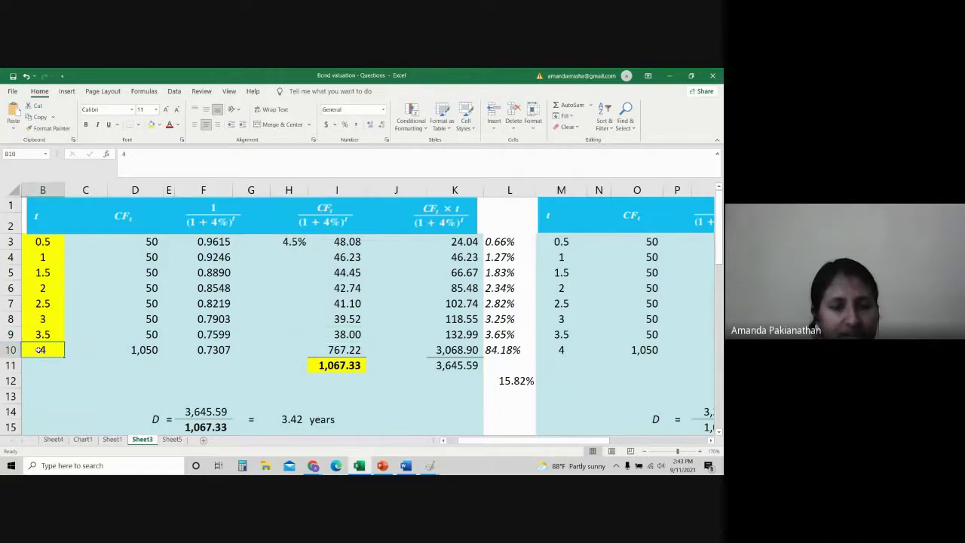
Step: Calculate the year 1 cash flow's weight in H4 with the formula =I4/I11
left_click(290, 255)
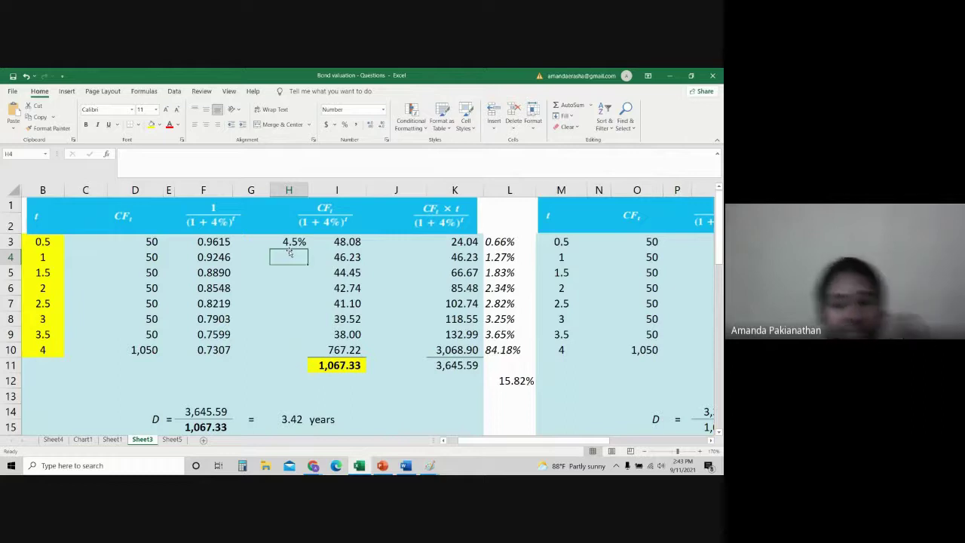
type("=")
left_click(348, 257)
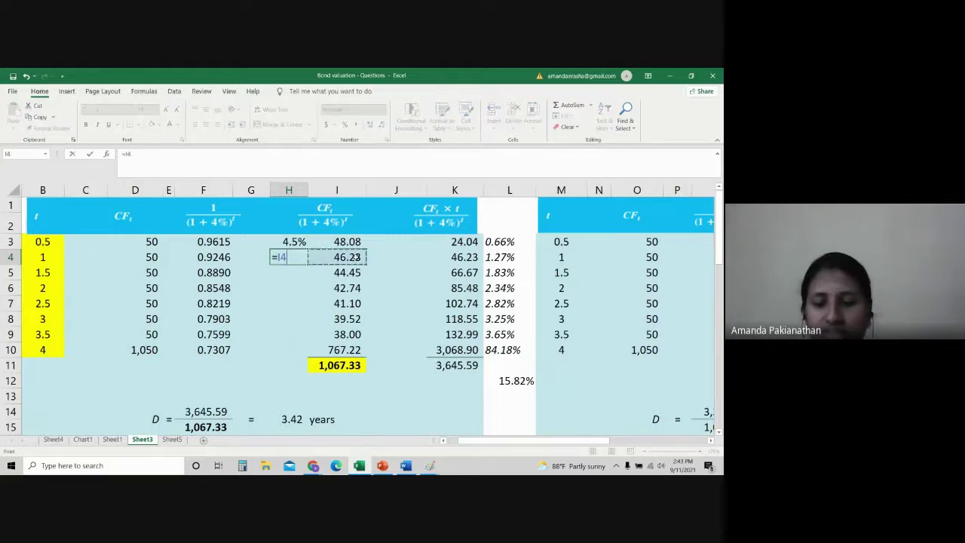
type("/")
left_click(339, 367)
key("Return")
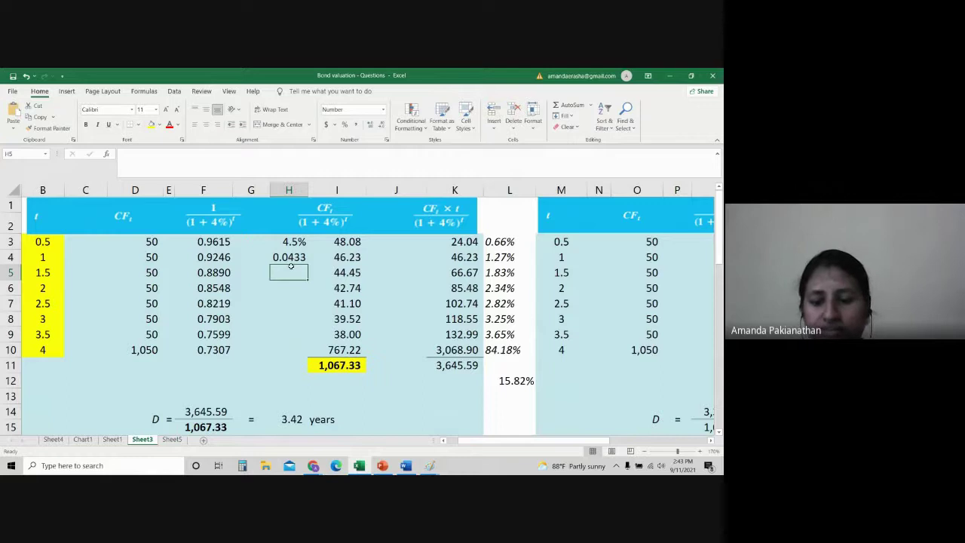
Step: Calculate the year 1.5 cash flow's weight in H5 with the formula =I5/I11
type("=")
left_click(348, 272)
type("/")
left_click(353, 364)
key("Return")
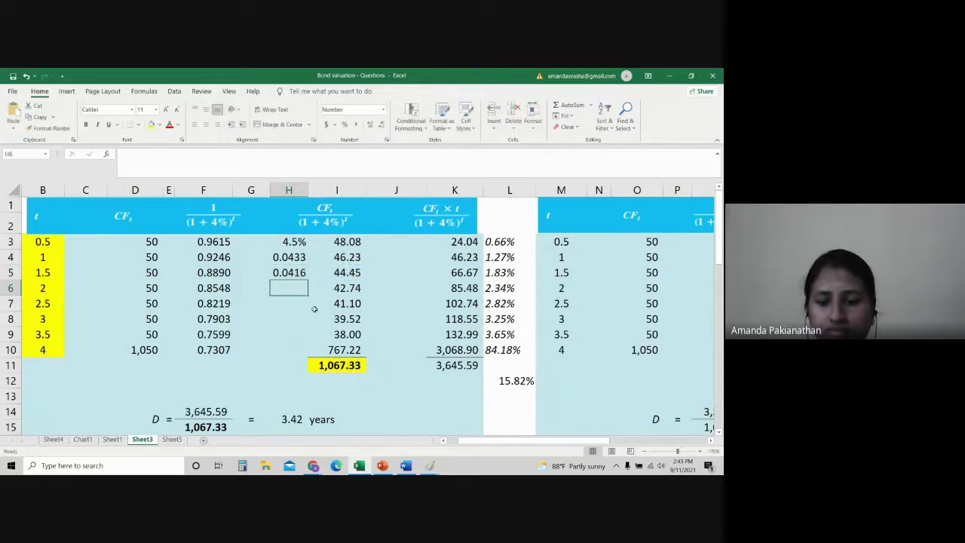
Step: Calculate the year 2 cash flow's weight in H6 with the formula =I6/I11
type("=")
left_click(343, 294)
type("/")
left_click(339, 365)
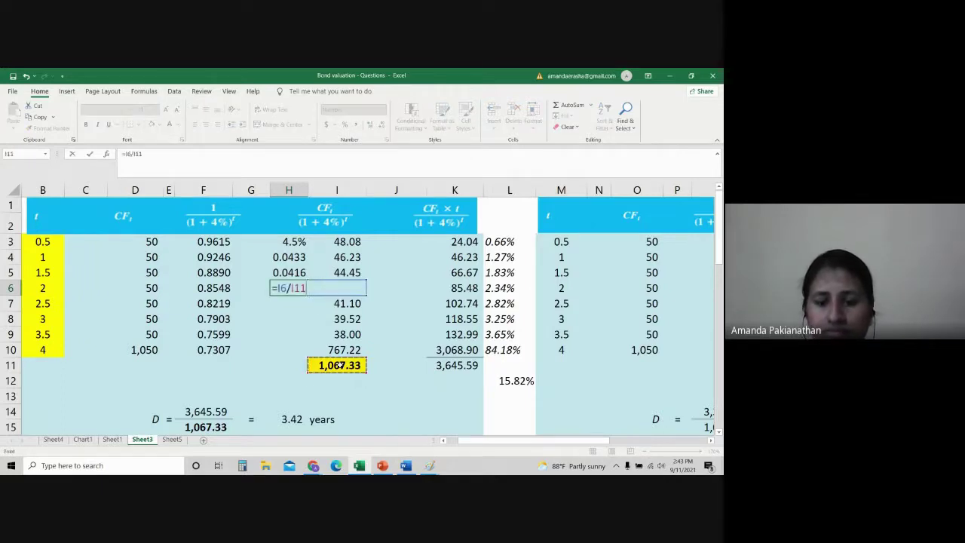
key("Return")
Step: Calculate the year 2.5 cash flow's weight in H7 with the formula =I7/I11
type("=")
left_click(332, 304)
type("/")
left_click(336, 368)
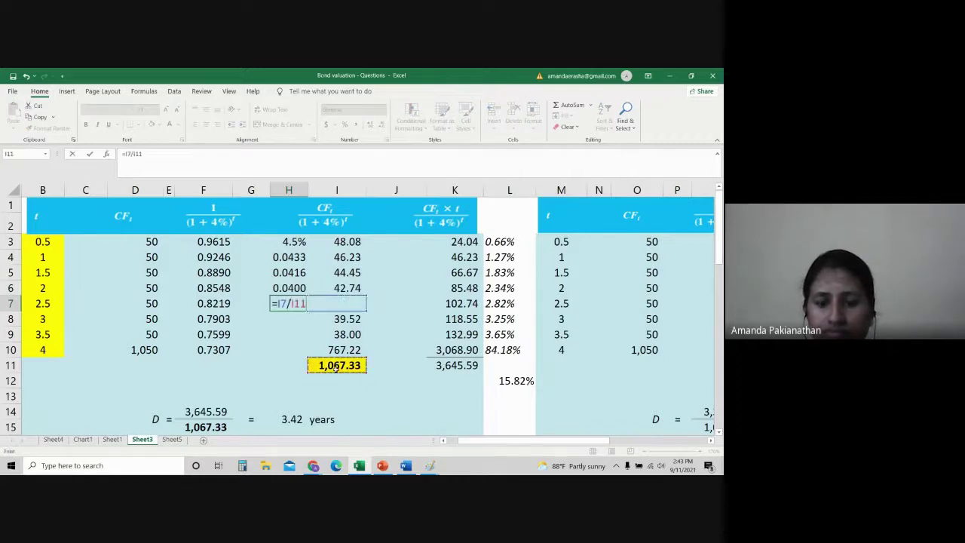
key("Return")
Step: Calculate the year 3 cash flow's weight in H8 with the formula =I8/I11
type("=")
left_click(344, 319)
type("/")
left_click(347, 365)
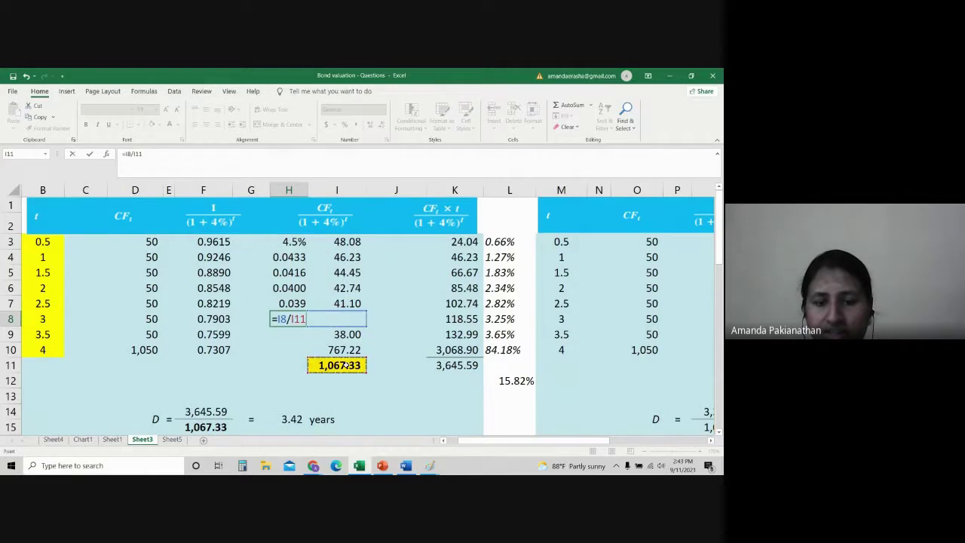
key("Return")
Step: Calculate the year 3.5 cash flow's weight in H9 with the formula =I9/I11
type("=")
left_click(341, 334)
type("/")
left_click(341, 371)
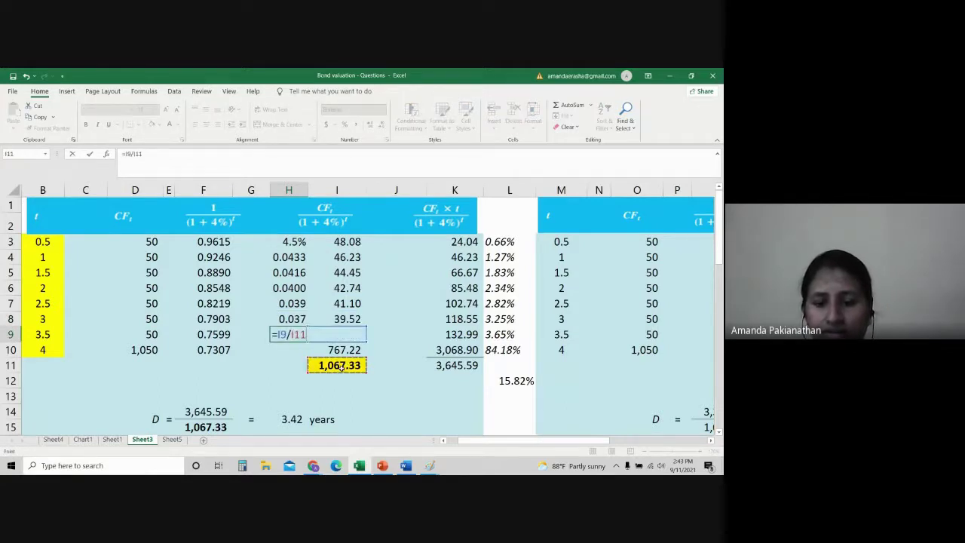
key("Return")
Step: Calculate the year 4 cash flow's weight in H10 with the formula =I10/I11
type("=")
left_click(332, 352)
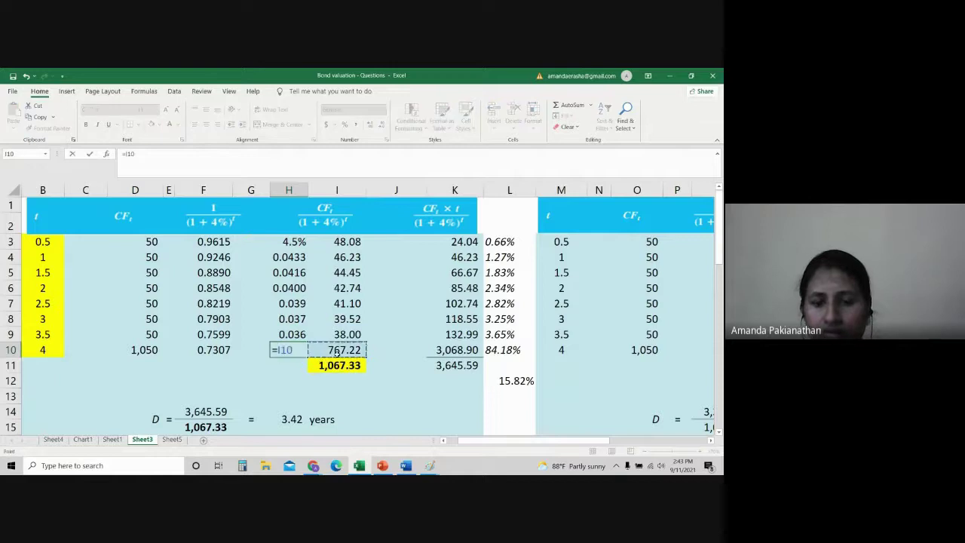
type("/")
left_click(337, 373)
key("Return")
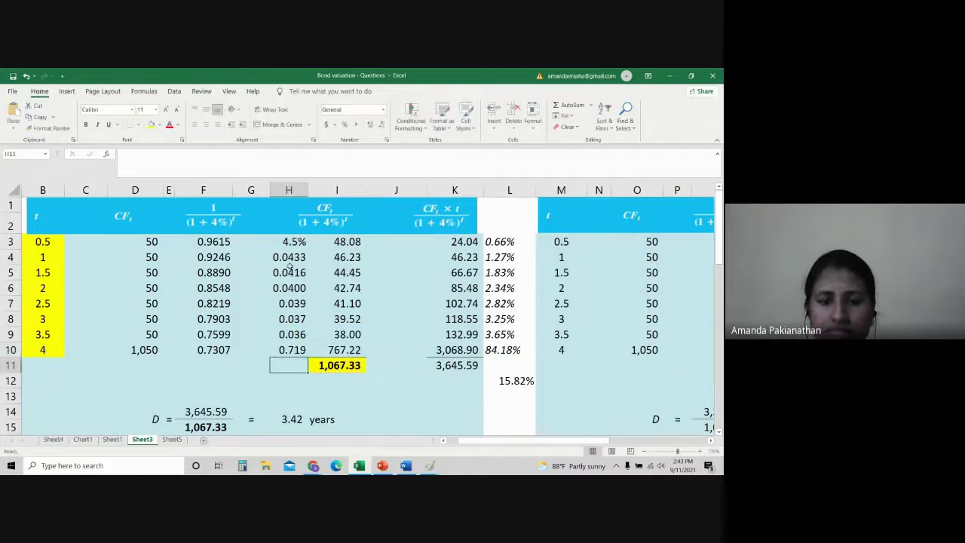
Step: Format the cash flow weights in H4:H10 as percentages with one decimal place
left_click_drag(290, 257, 291, 349)
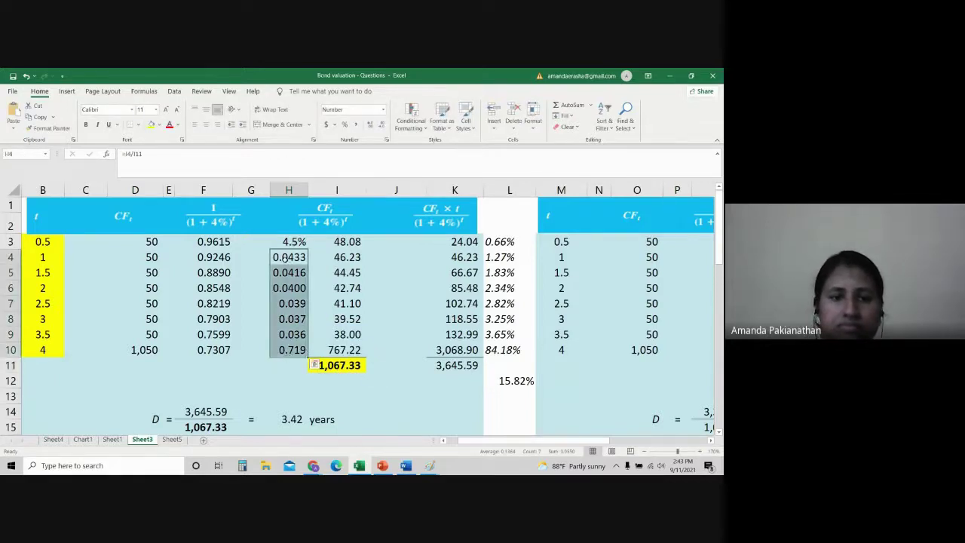
left_click(345, 125)
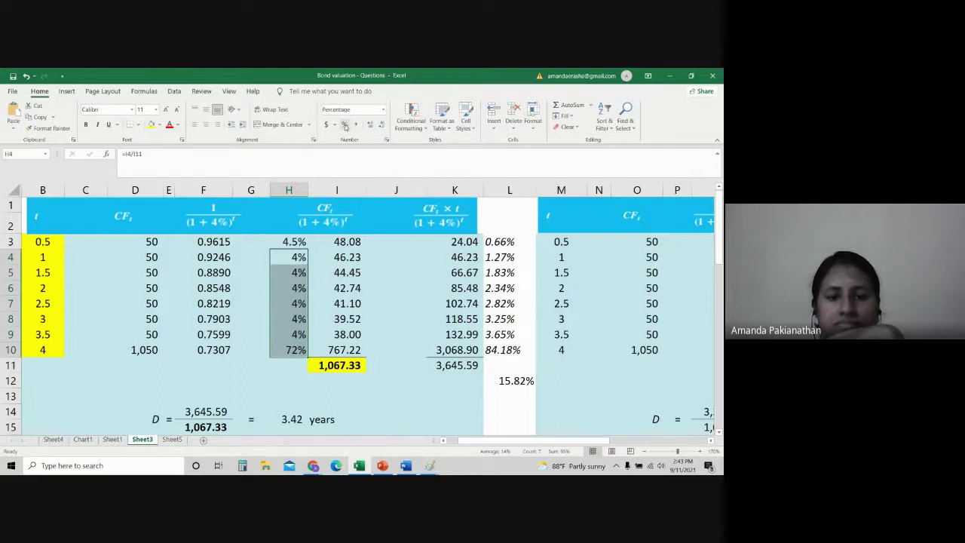
left_click(369, 124)
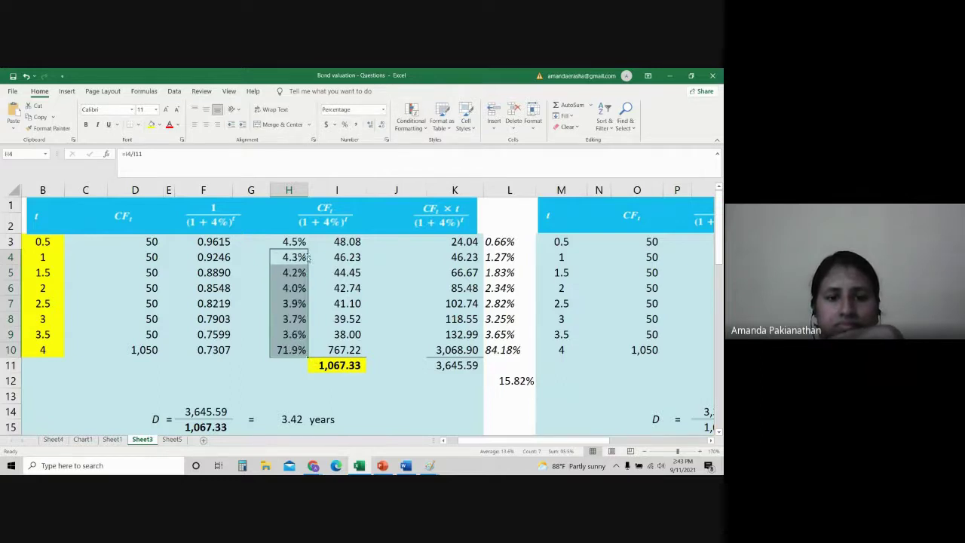
Step: Total the weights in H11 with the formula =SUM(H3:H10)
left_click_drag(294, 241, 299, 354)
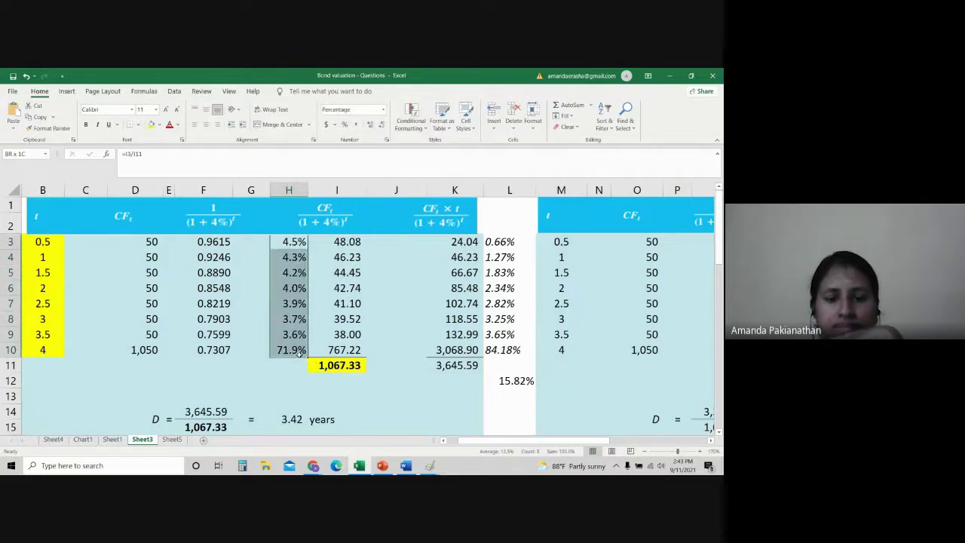
left_click(294, 365)
left_click(570, 105)
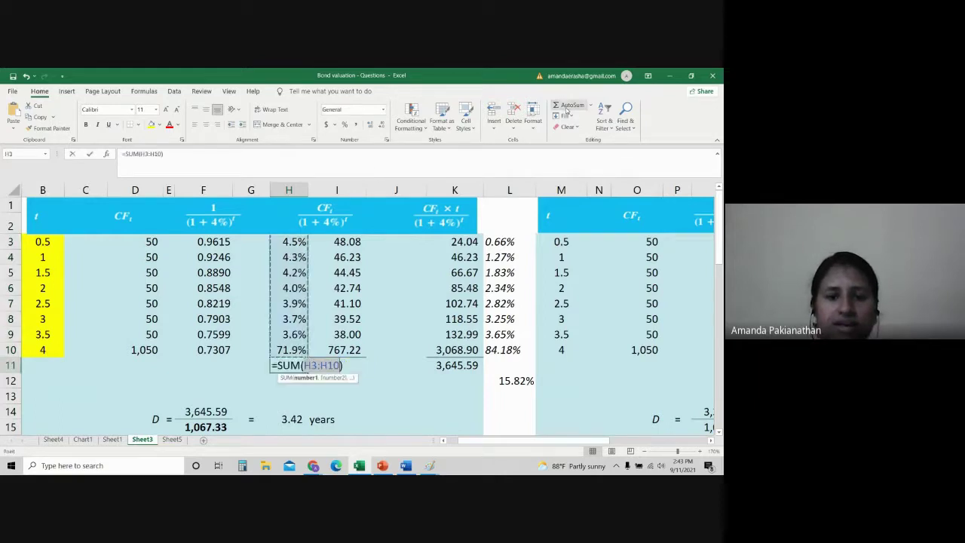
key("Return")
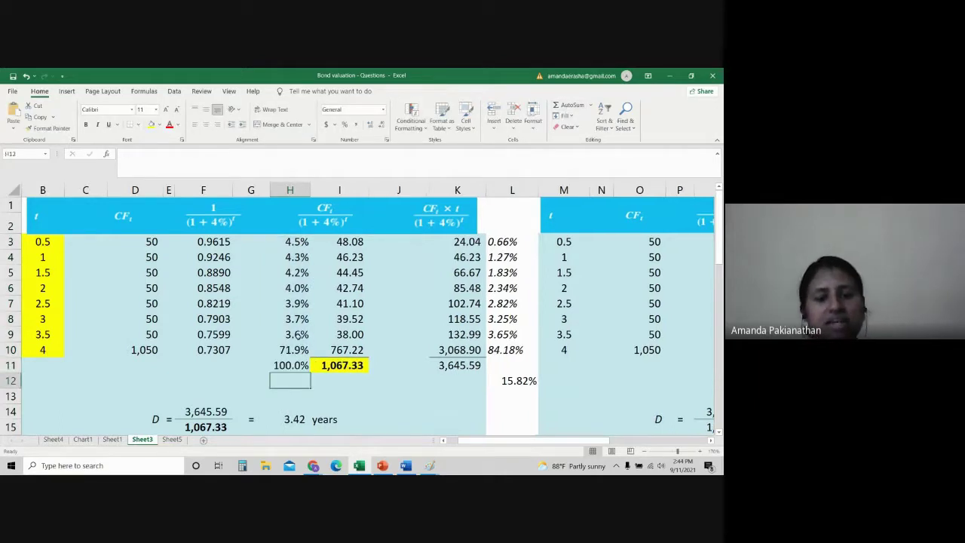
Step: Copy the bold yellow formatting of I11 to the weight total in H11 and show it as a whole percentage
left_click(291, 364)
left_click(314, 359)
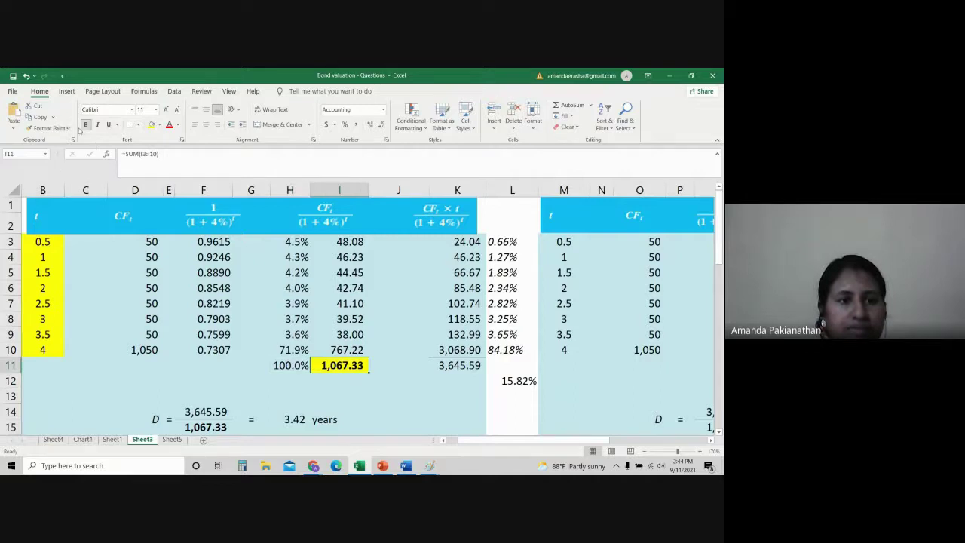
left_click(47, 128)
left_click(290, 367)
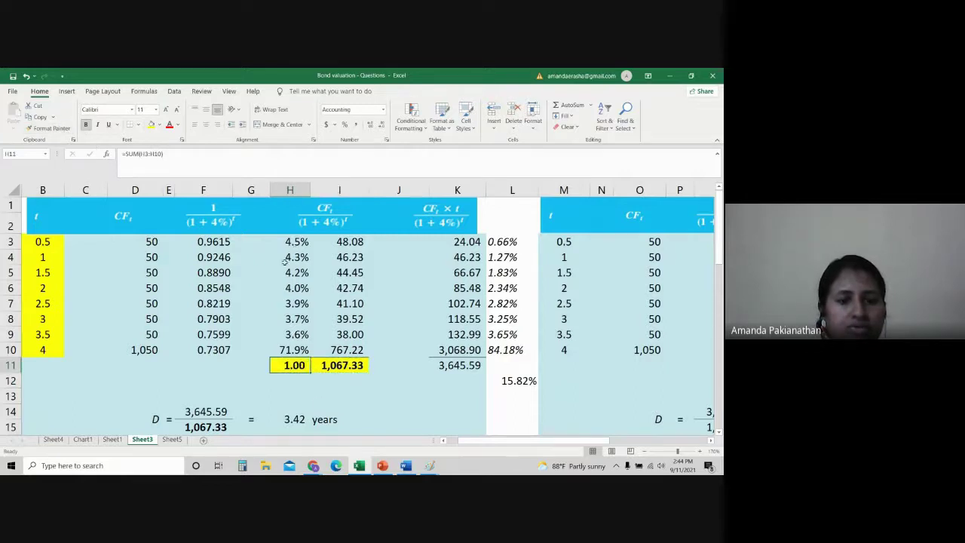
left_click(344, 126)
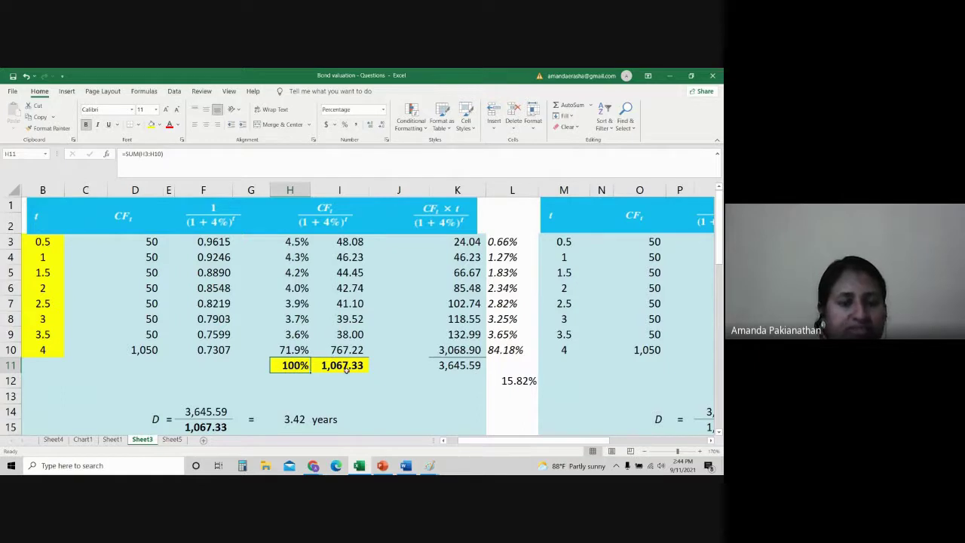
Step: Examine the weights of the cash flows from year 1 to year 4, and then the whole weight column H3:H11
left_click(298, 257)
left_click(298, 272)
left_click(298, 288)
left_click(298, 303)
left_click(298, 319)
left_click(295, 337)
left_click(288, 354)
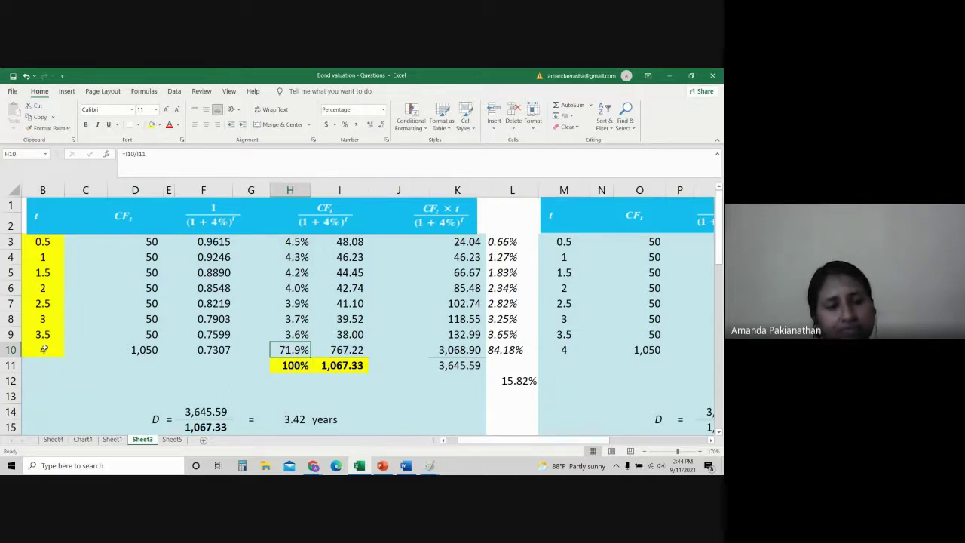
left_click(294, 237)
left_click_drag(289, 361, 291, 365)
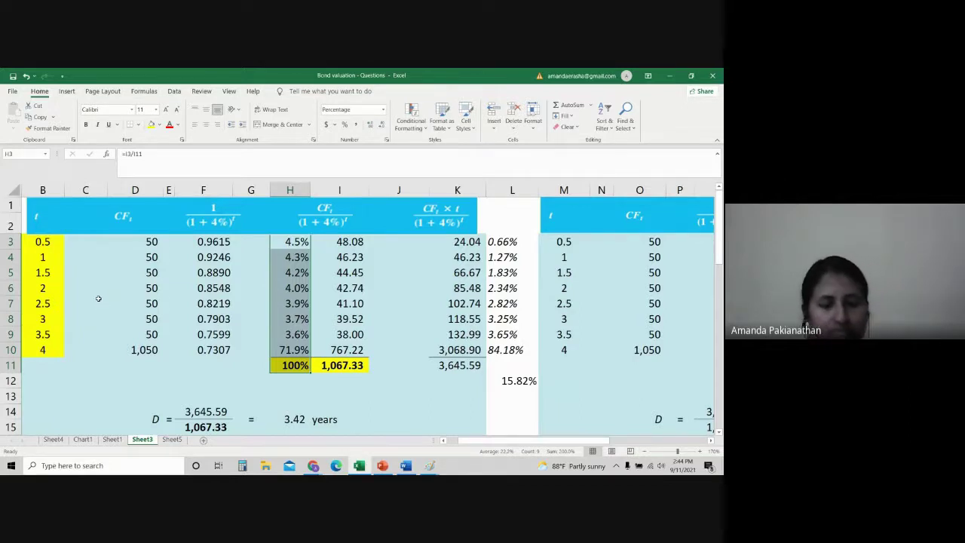
key("ctrl+c")
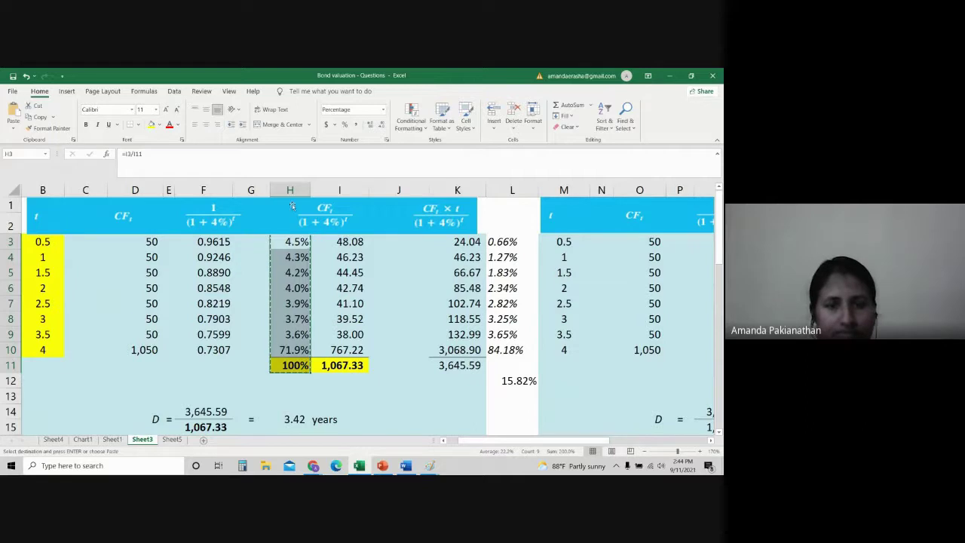
left_click(385, 241)
key("Left")
key("Left")
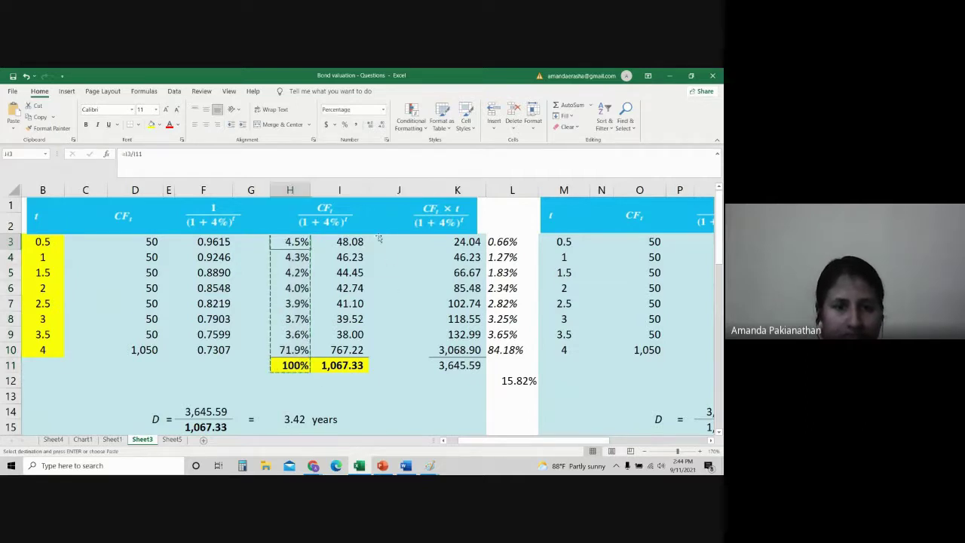
Step: Multiply the year 0.5 period by its weight in J3 with the formula =B3*H3 and fill it down to J10
key("Right")
key("Right")
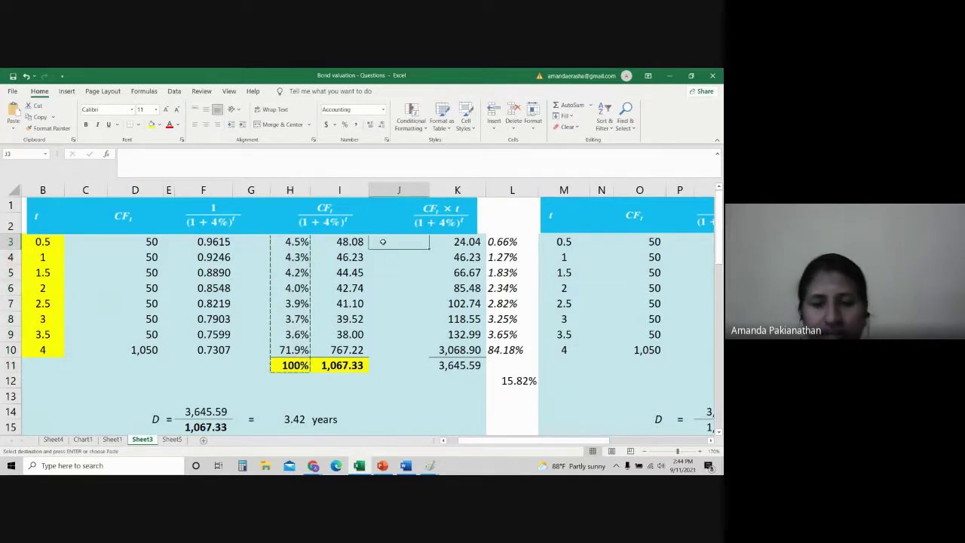
type("=")
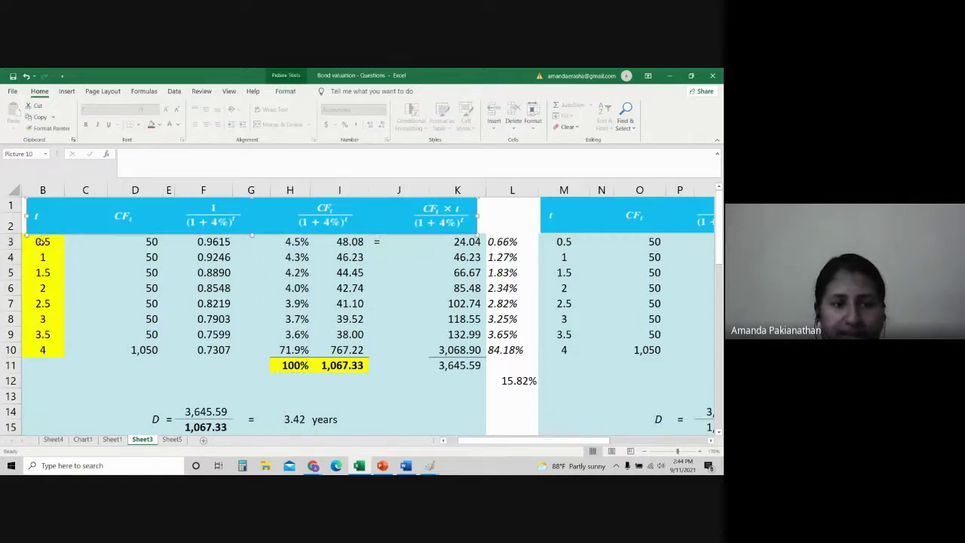
left_click(41, 241)
double_click(388, 243)
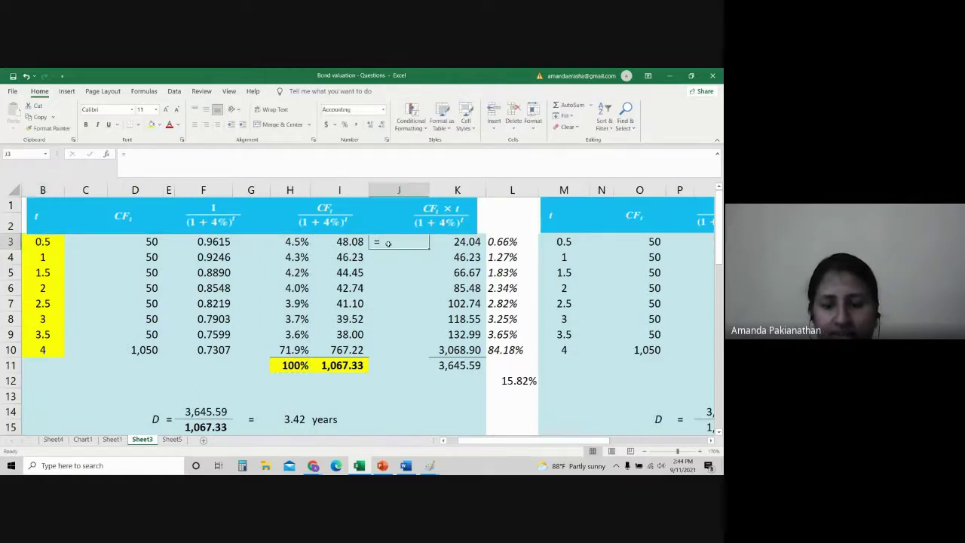
left_click(43, 242)
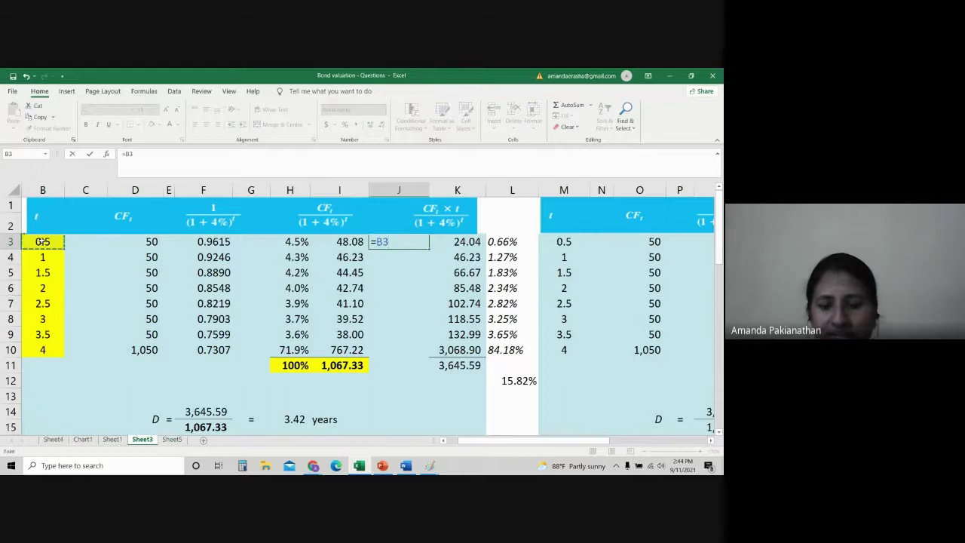
type("*")
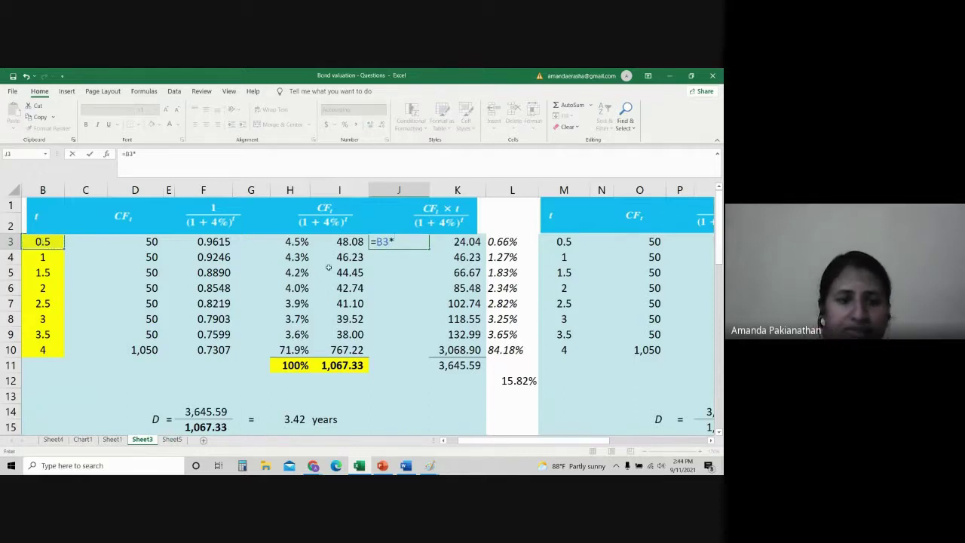
left_click(296, 242)
key("Return")
left_click(402, 243)
left_click_drag(428, 249, 411, 357)
Step: Total the time-weighted values in J11 with the formula =SUM(J3:J10)
left_click(408, 365)
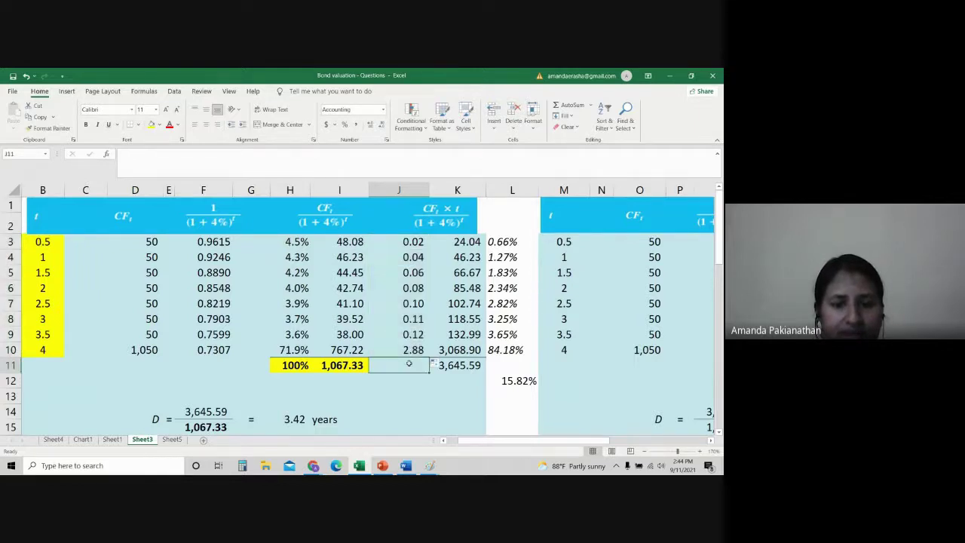
left_click(564, 108)
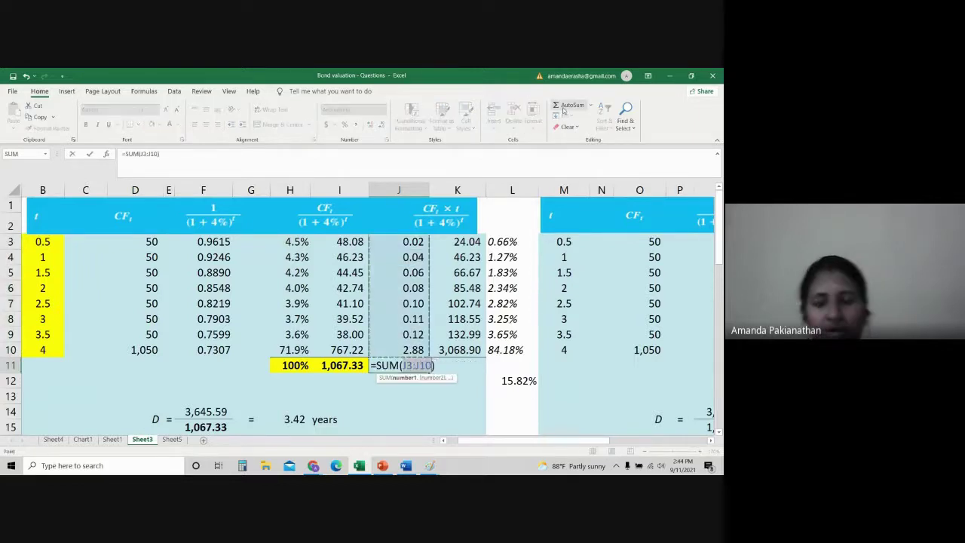
key("Return")
Step: Copy the bold yellow formatting of I11 to the duration total in J11
left_click(384, 365)
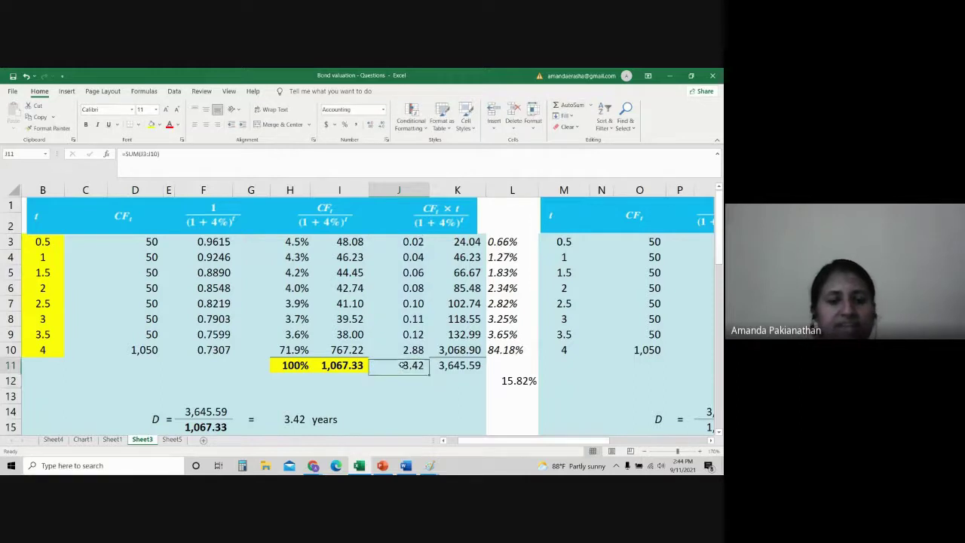
left_click(362, 365)
left_click(46, 128)
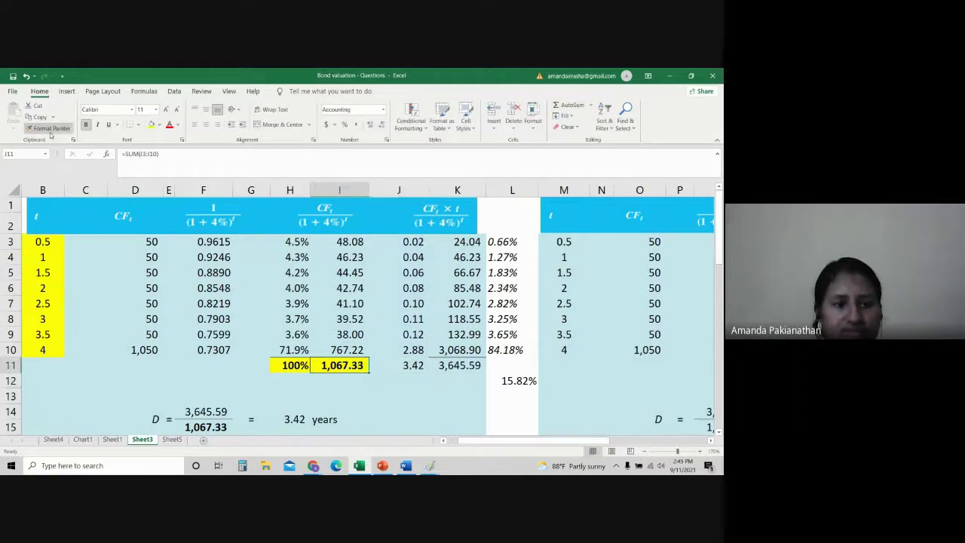
left_click(413, 365)
Step: Shade the time-weighted values in J3:J10 with a light red fill
left_click_drag(404, 242, 400, 347)
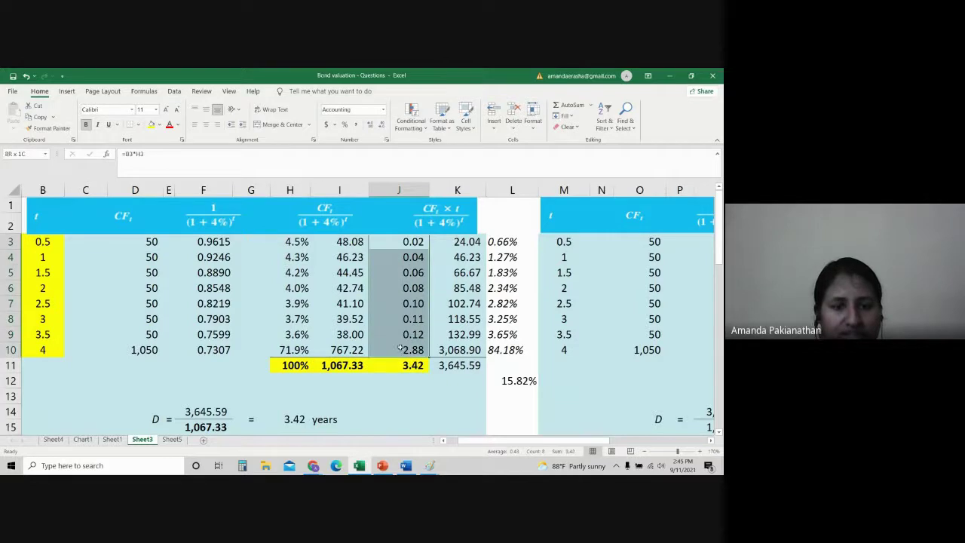
left_click(158, 124)
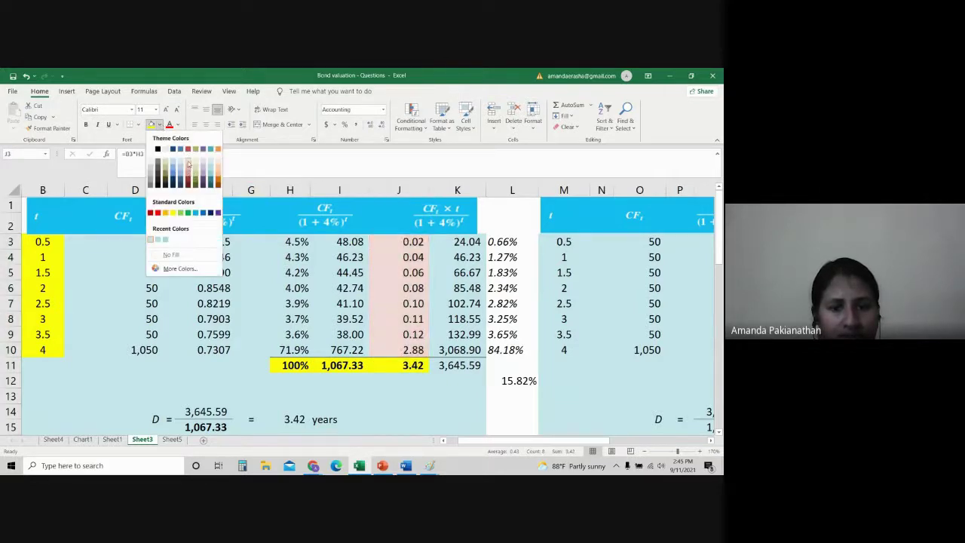
left_click(188, 160)
left_click(399, 242)
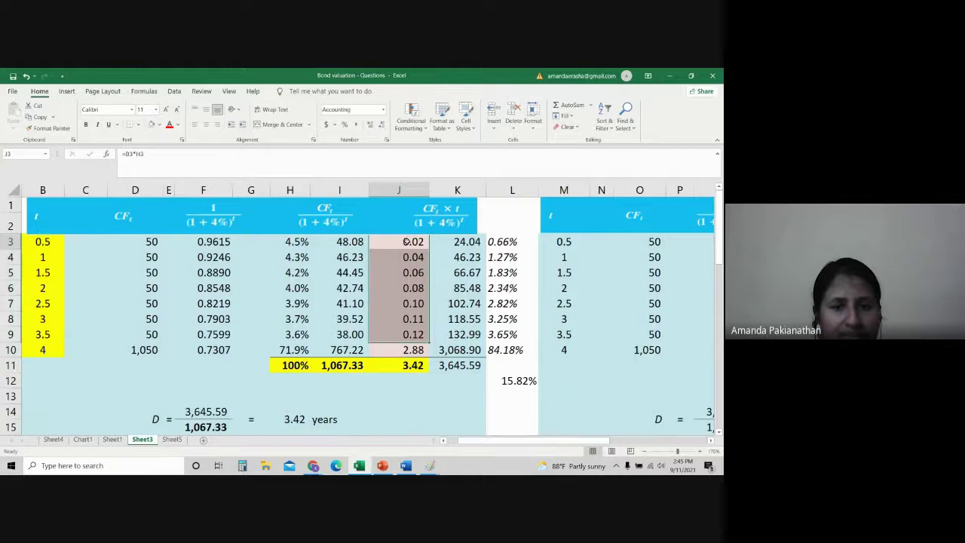
Step: Shade the weights in H3:H10 with a light olive green fill
left_click_drag(282, 239, 311, 355)
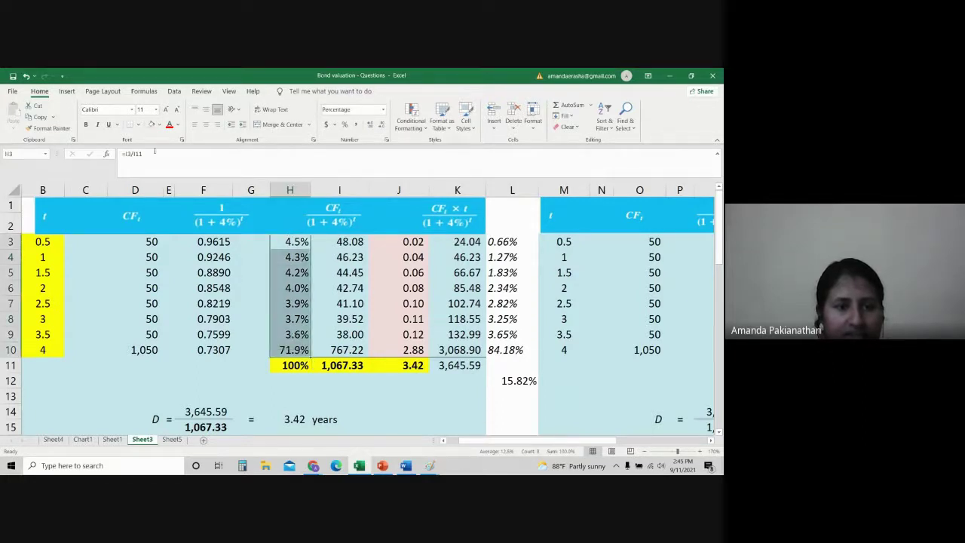
left_click(159, 124)
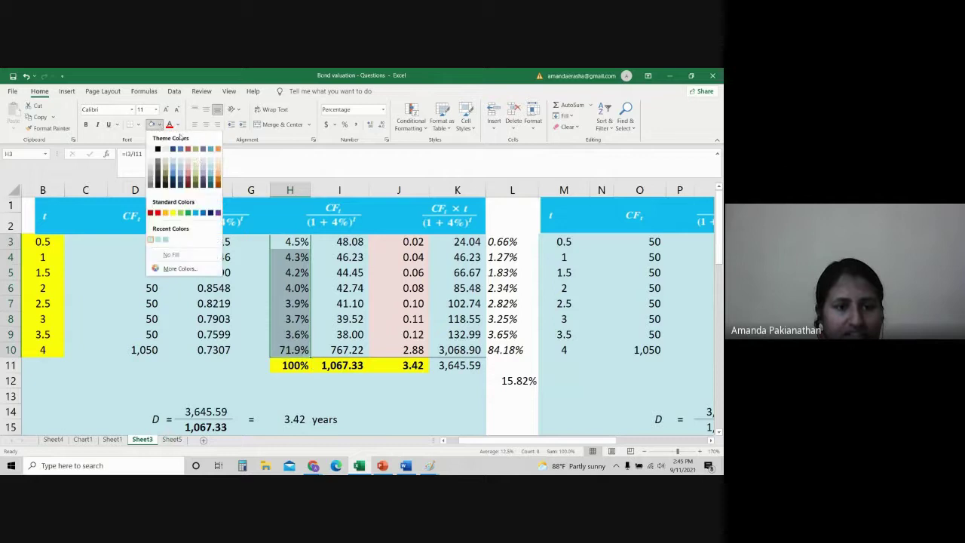
left_click(196, 173)
left_click(328, 290)
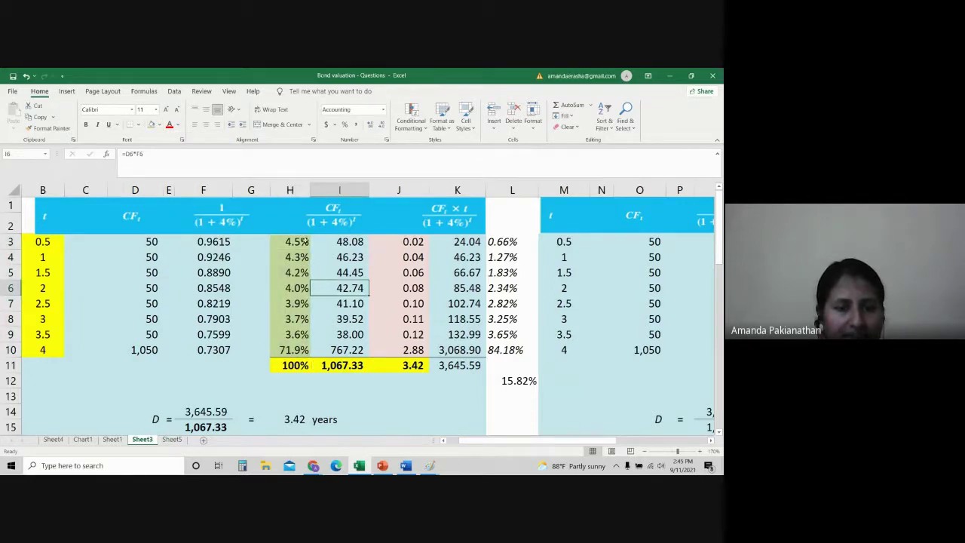
Step: Examine how the year 0.5 weight and period combine in J3, and how J3:J10 add up in J11
left_click(296, 242)
left_click(47, 242)
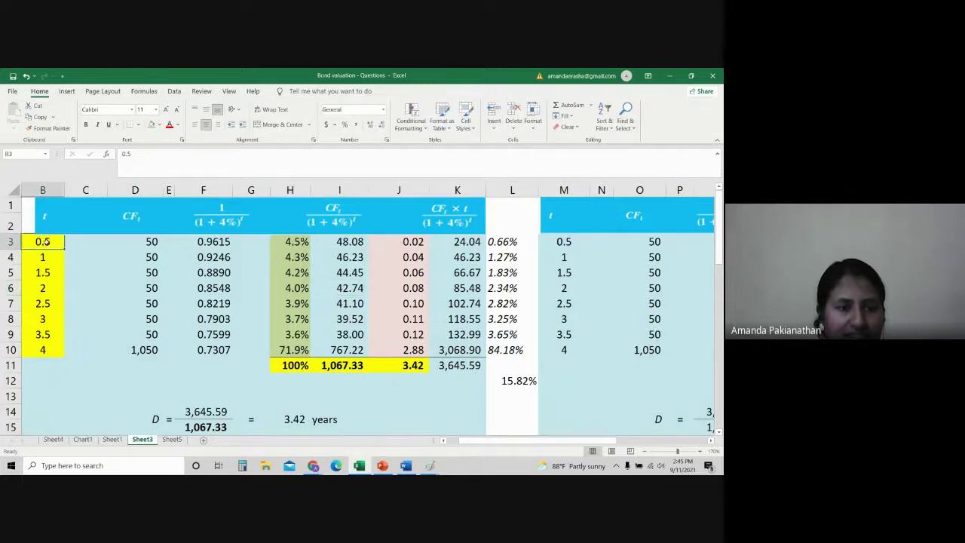
left_click(402, 241)
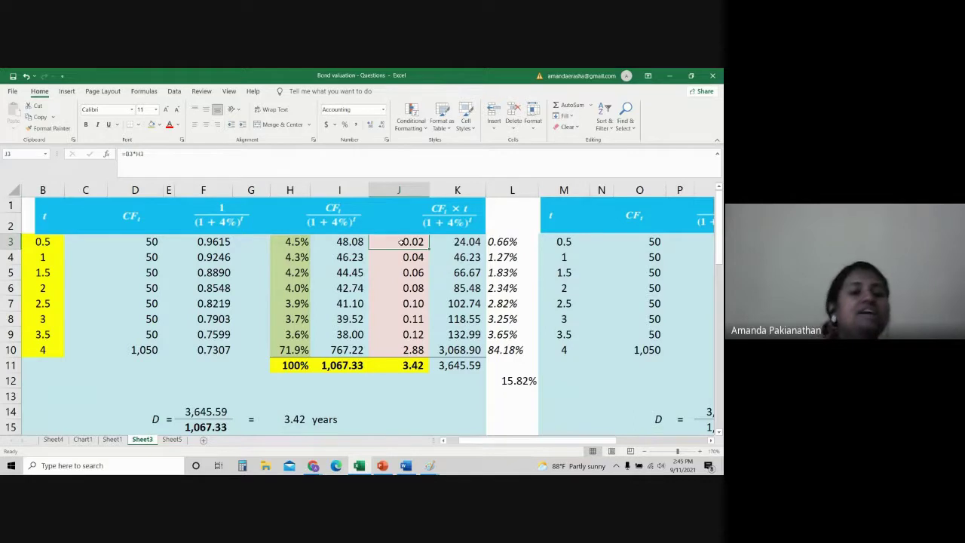
left_click_drag(402, 242, 389, 347)
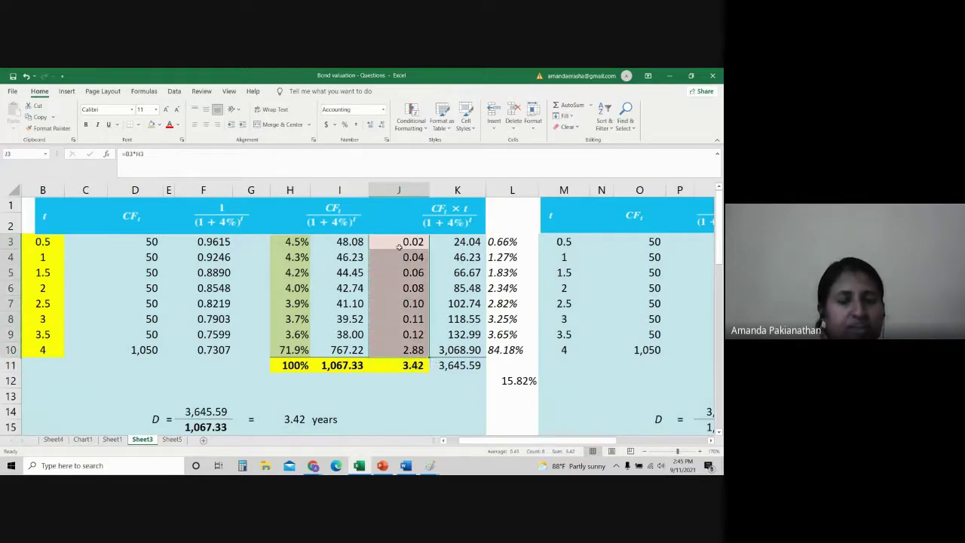
left_click(390, 367)
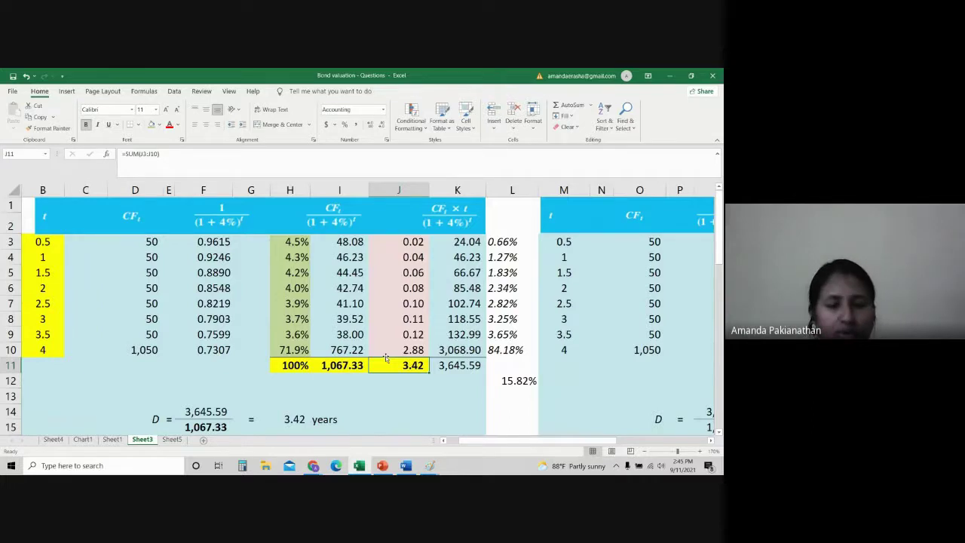
Step: Check and re-enter the formula =B3*I3 in K3, and fill it down to K10
left_click(475, 239)
left_click(130, 153)
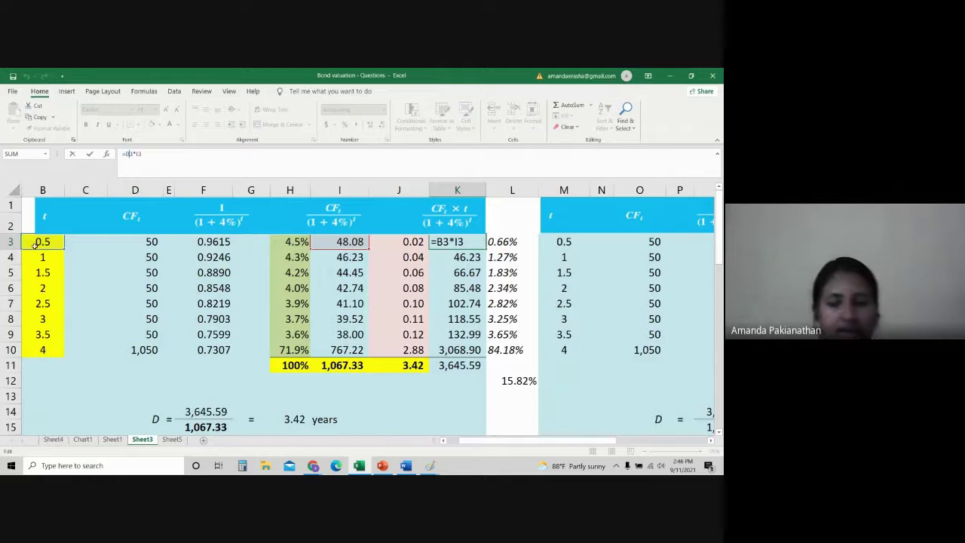
key("ctrl+Return")
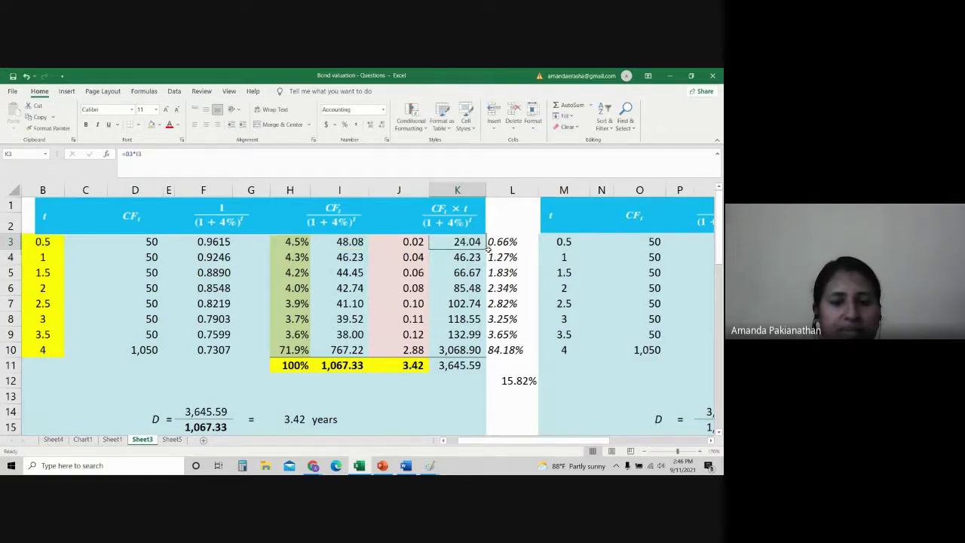
left_click_drag(487, 256, 481, 355)
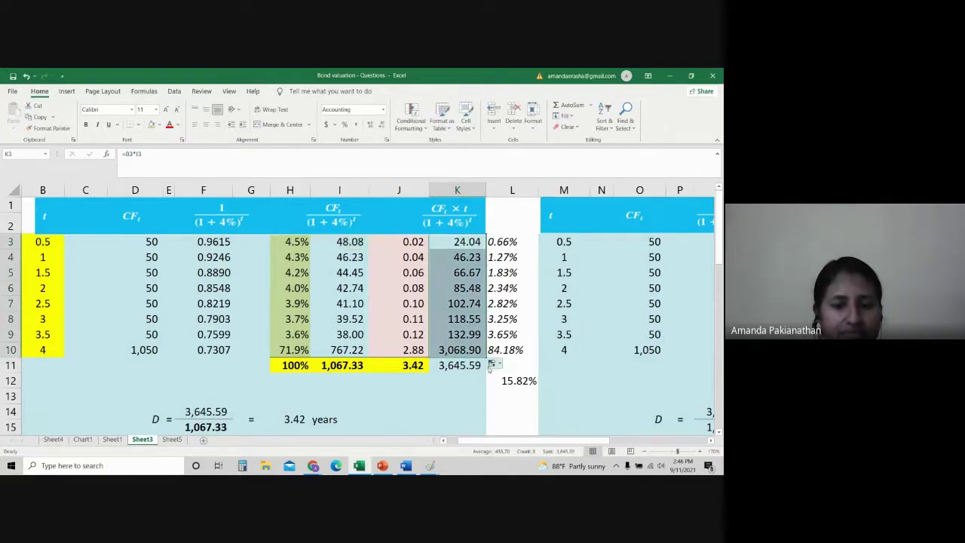
Step: Total the time-weighted discounted cash flows K3:K10 in K11 with a SUM formula
left_click(476, 365)
left_click(567, 105)
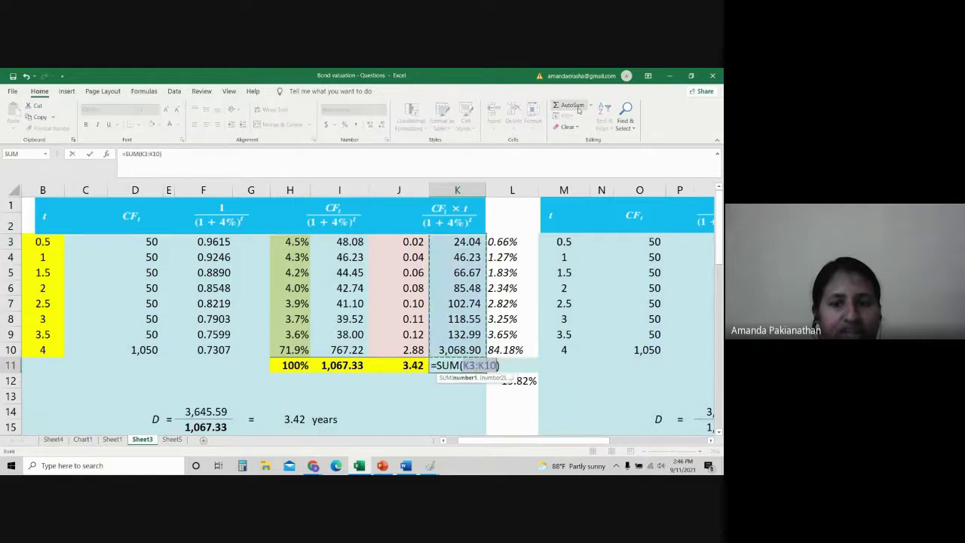
key("Return")
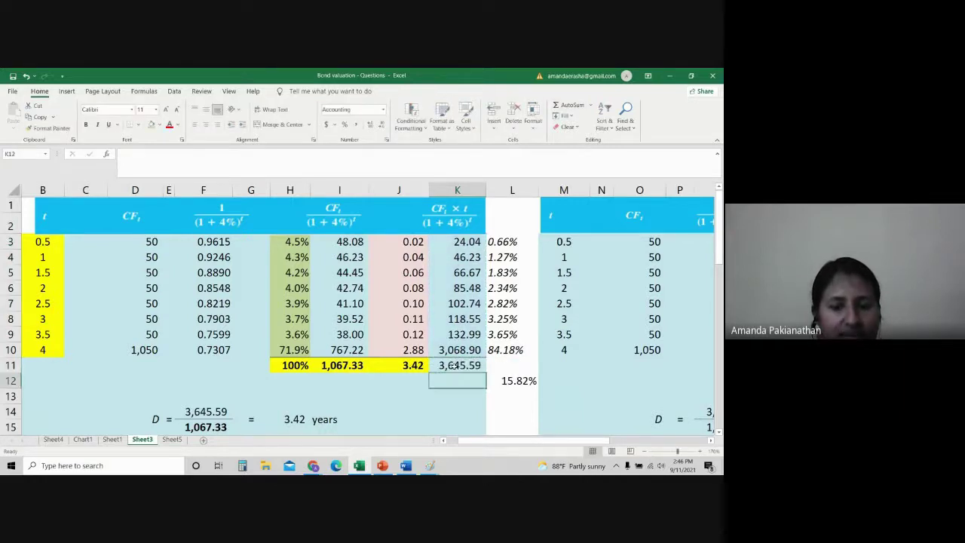
Step: Examine how the duration fraction in F14 and F15 draws on the totals in K11 and I11, starting from the period and discounted cash flow in row 3
left_click(202, 413)
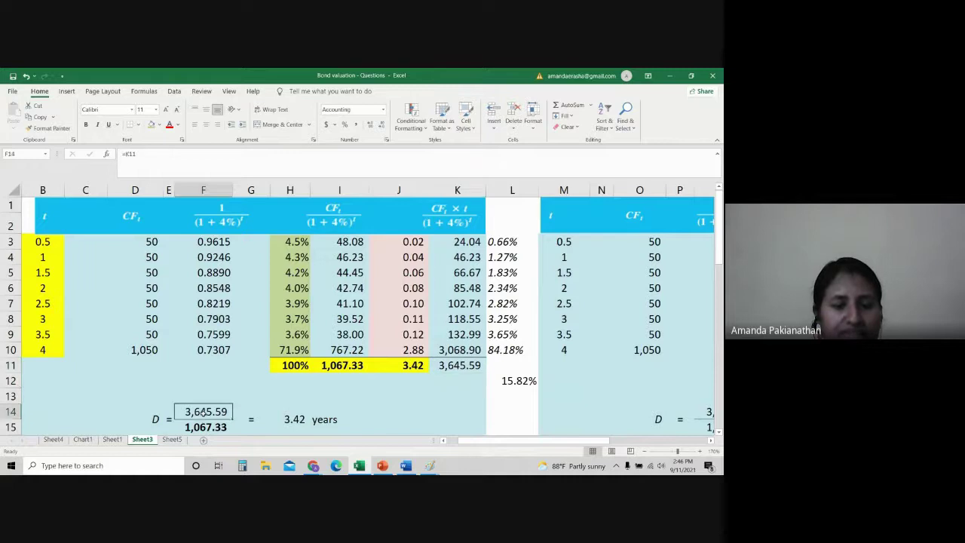
left_click(200, 428)
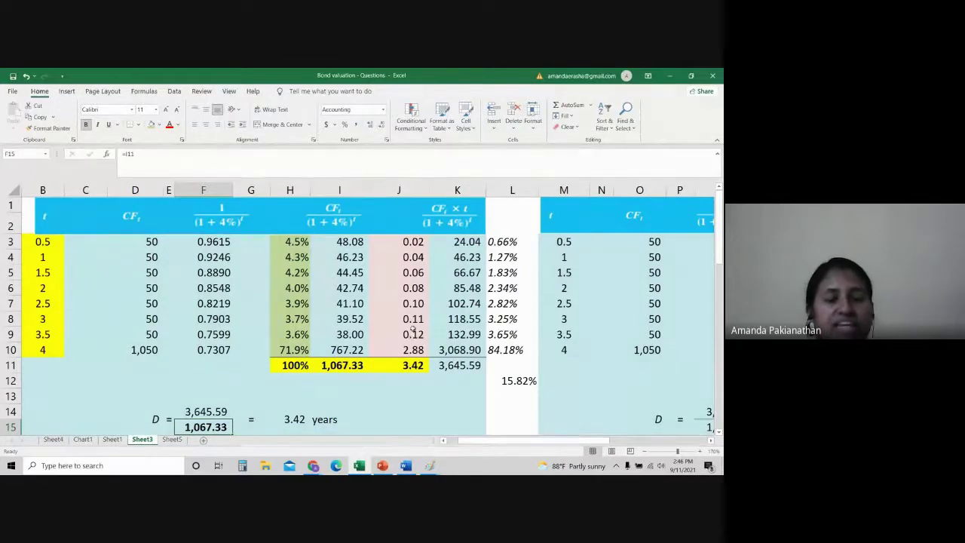
left_click(42, 241)
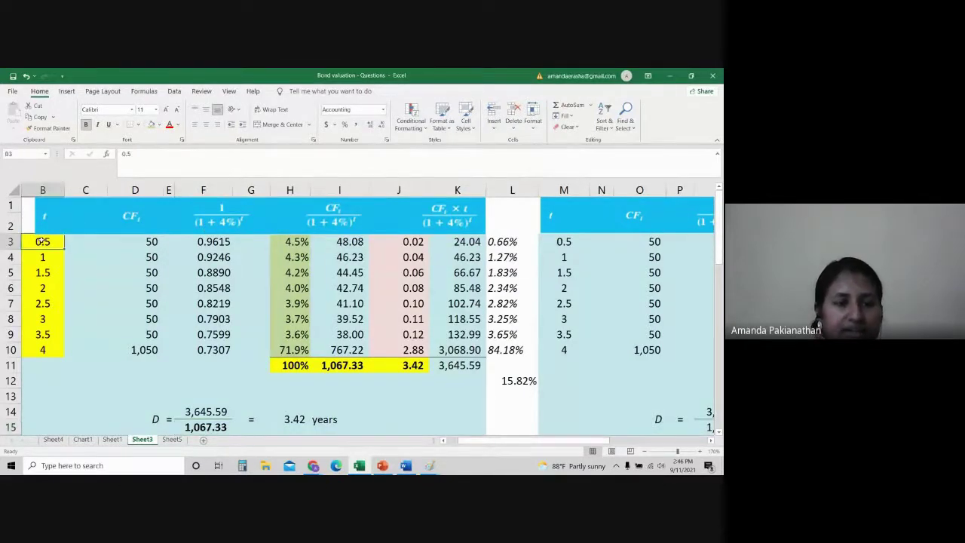
left_click(340, 241)
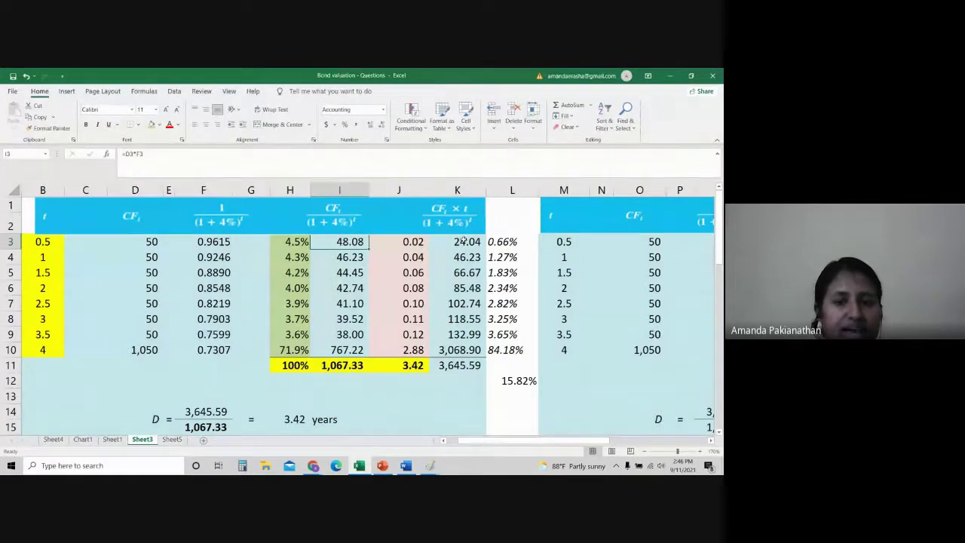
left_click(460, 364)
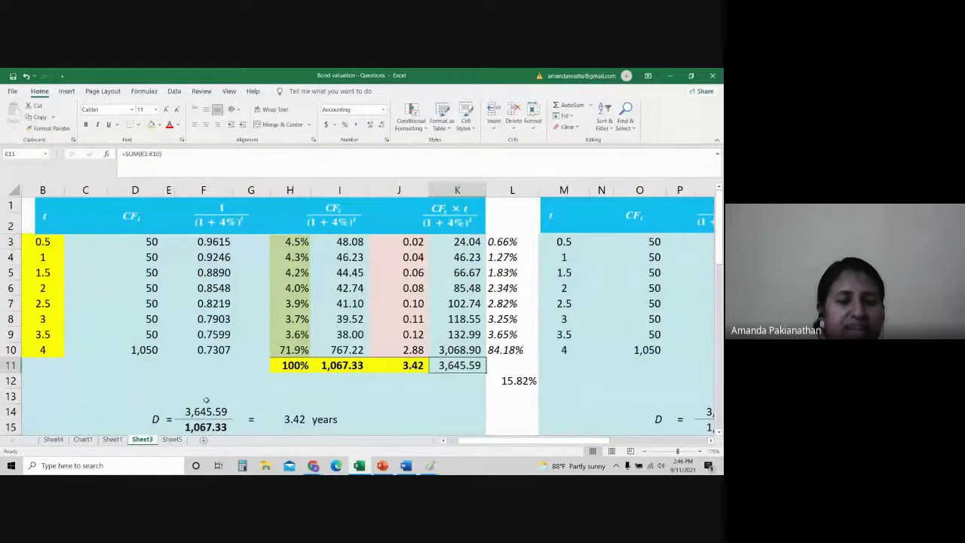
left_click(194, 428)
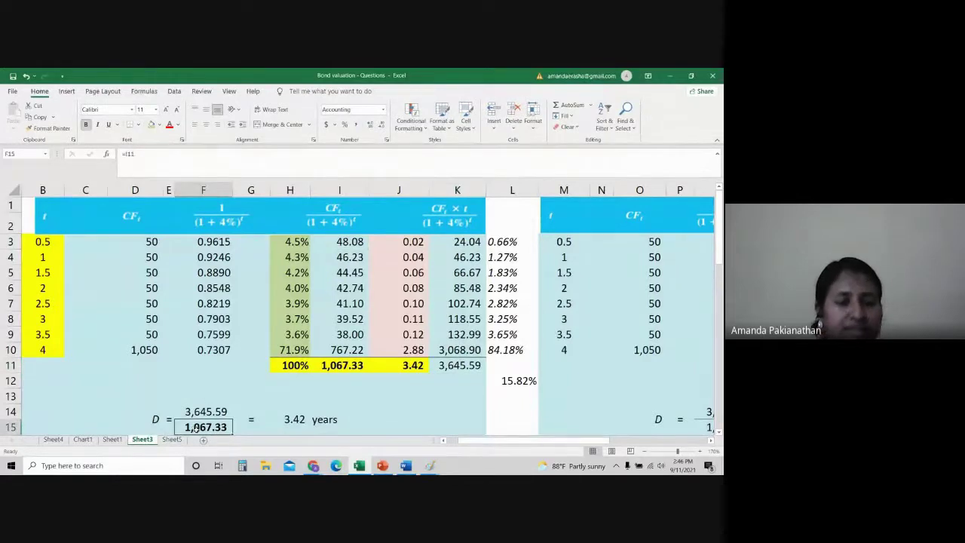
Step: Shade the duration result and its years label in H14:I15 with a yellow fill
left_click_drag(294, 422, 325, 422)
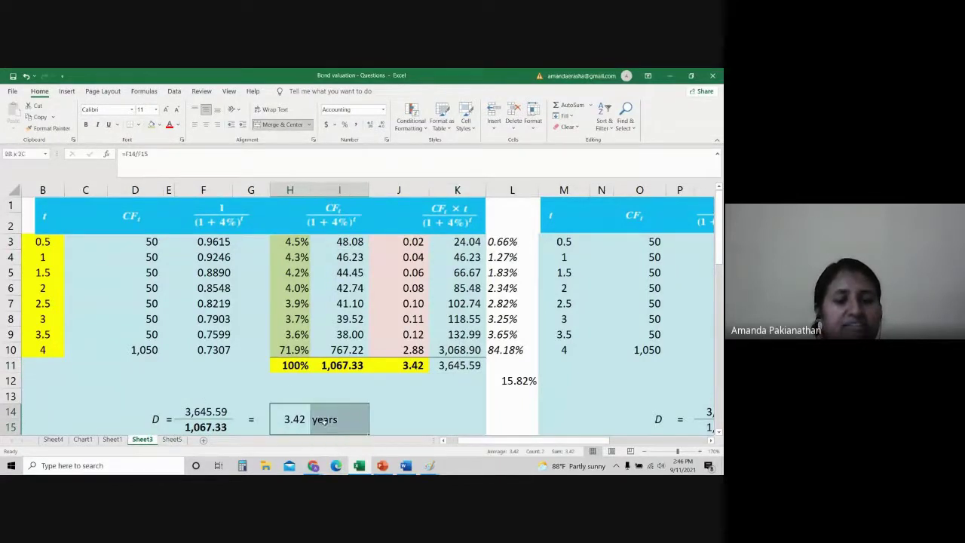
left_click(158, 124)
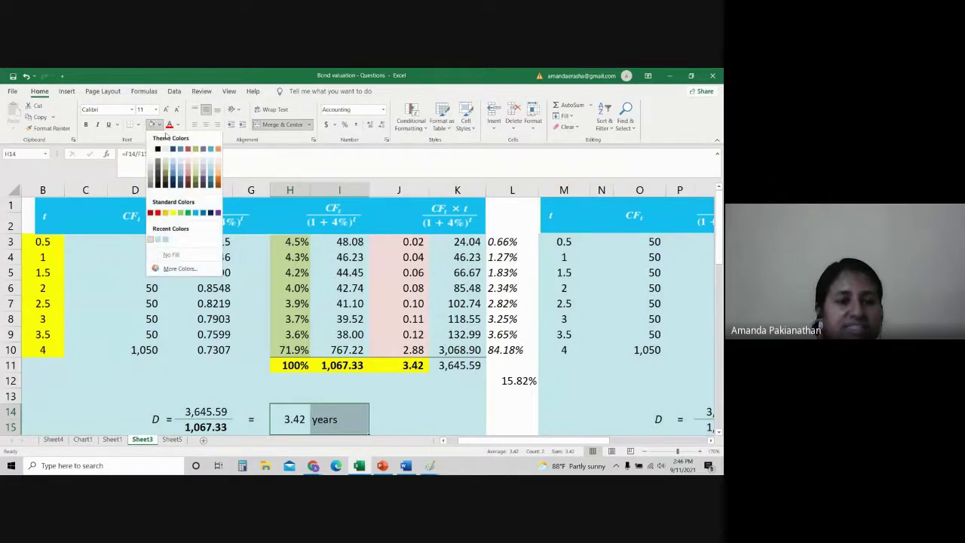
left_click(176, 212)
left_click(395, 400)
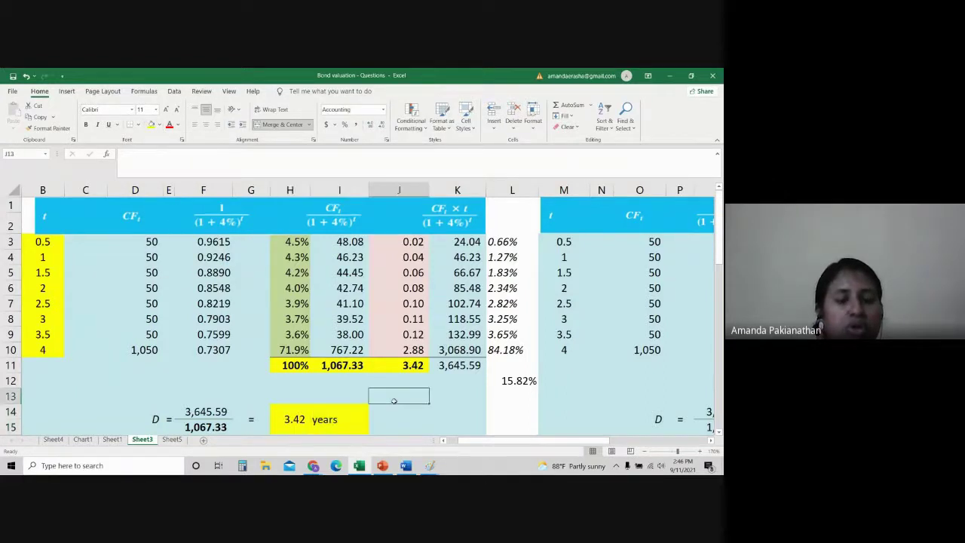
Step: Switch to the Debt Capital Market notes in Word and highlight "6% Coupon" in practice question b in yellow
left_click(55, 350)
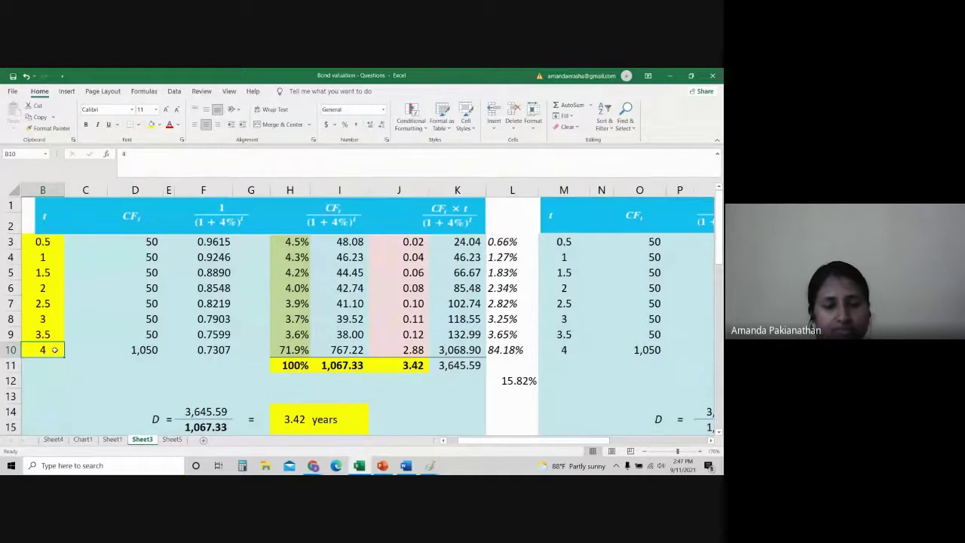
key("alt+Tab")
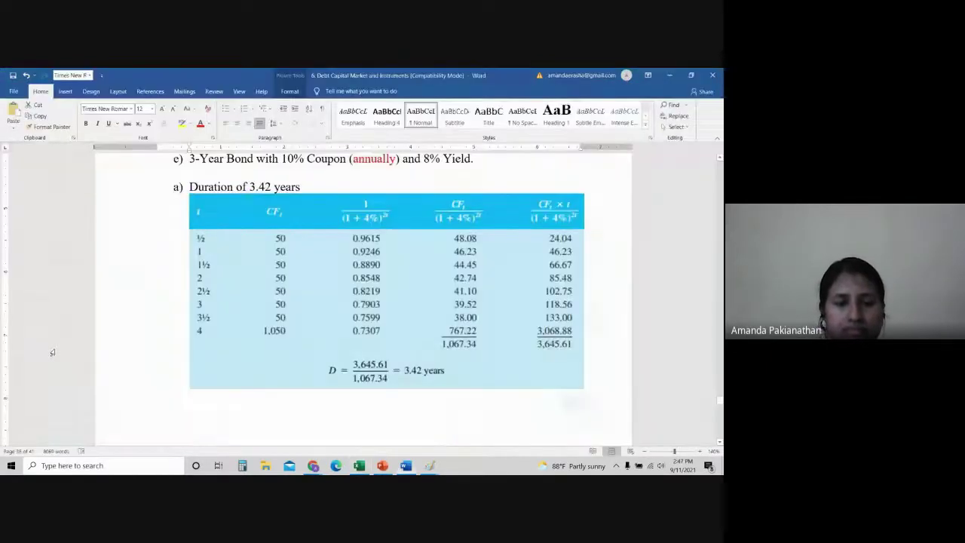
scroll(193, 291, "down", 5)
scroll(193, 291, "down", 3)
scroll(195, 289, "up", 9)
scroll(195, 285, "down", 1)
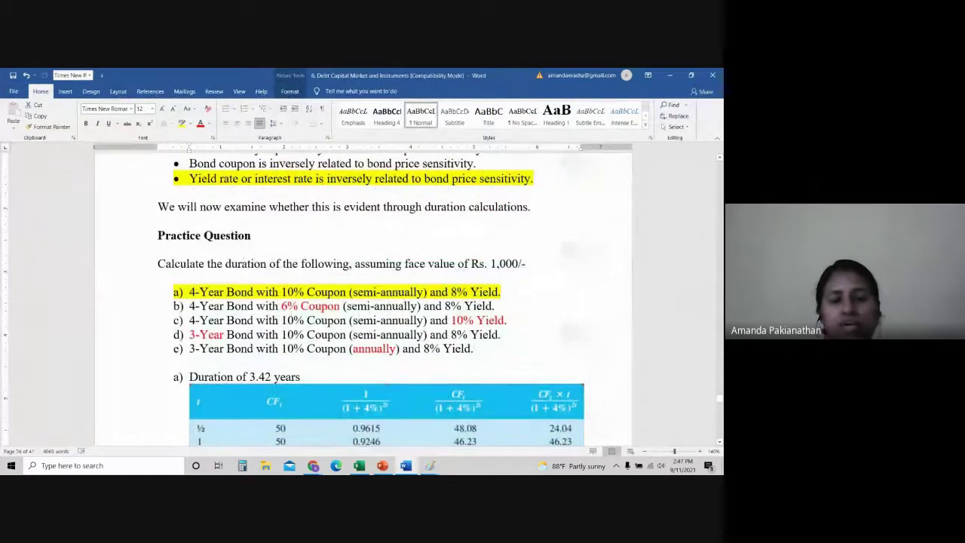
left_click_drag(282, 306, 340, 306)
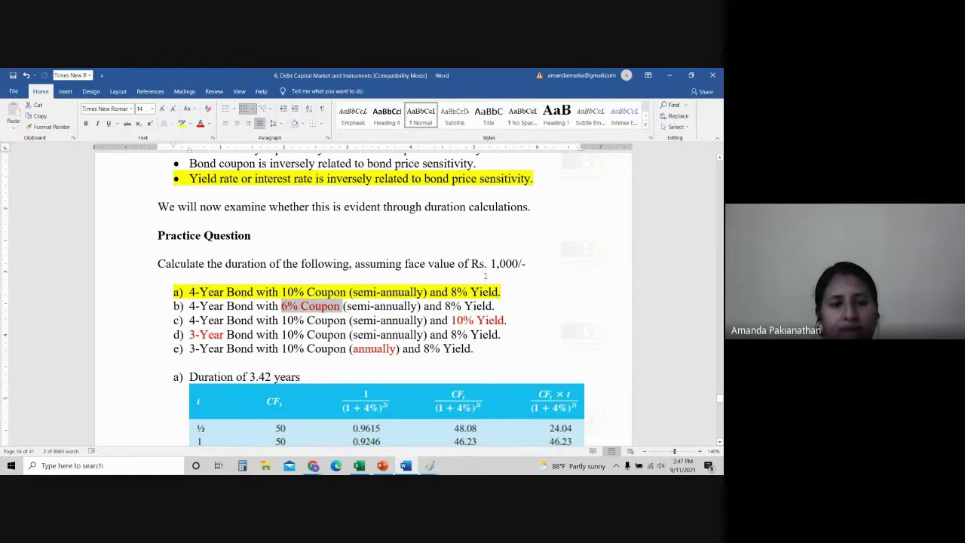
left_click(183, 124)
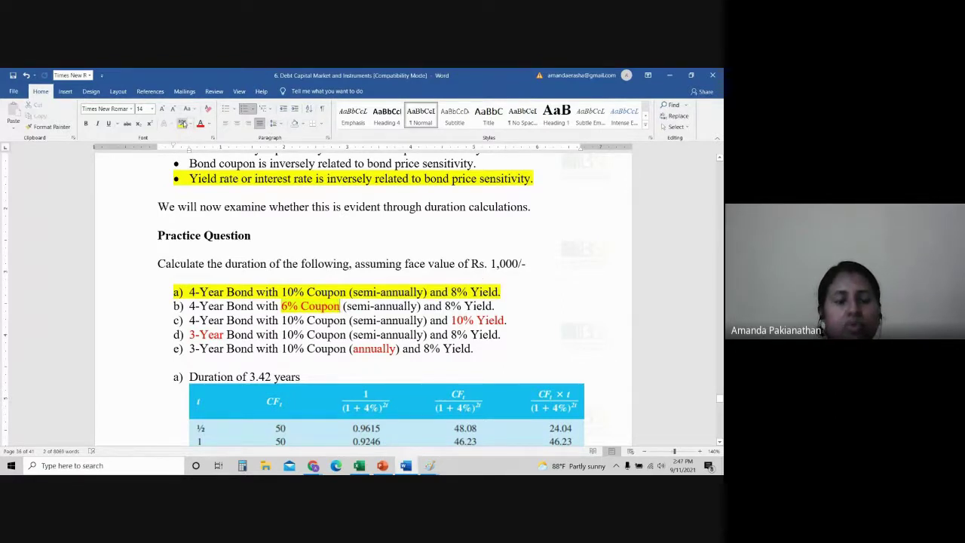
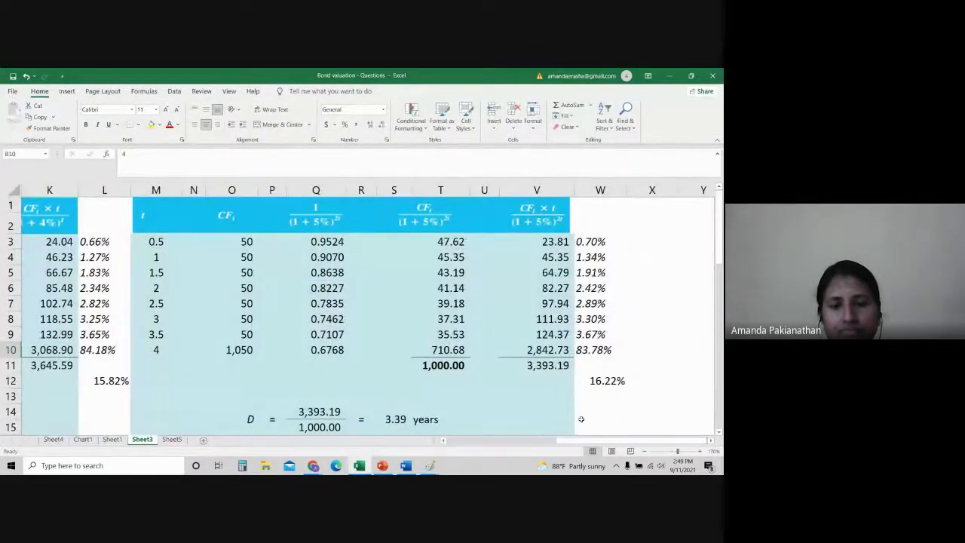
Step: Look over the duration tables on Sheet3 of the bond valuation workbook to find one suited to question b
key("alt+Tab")
key("alt+Tab")
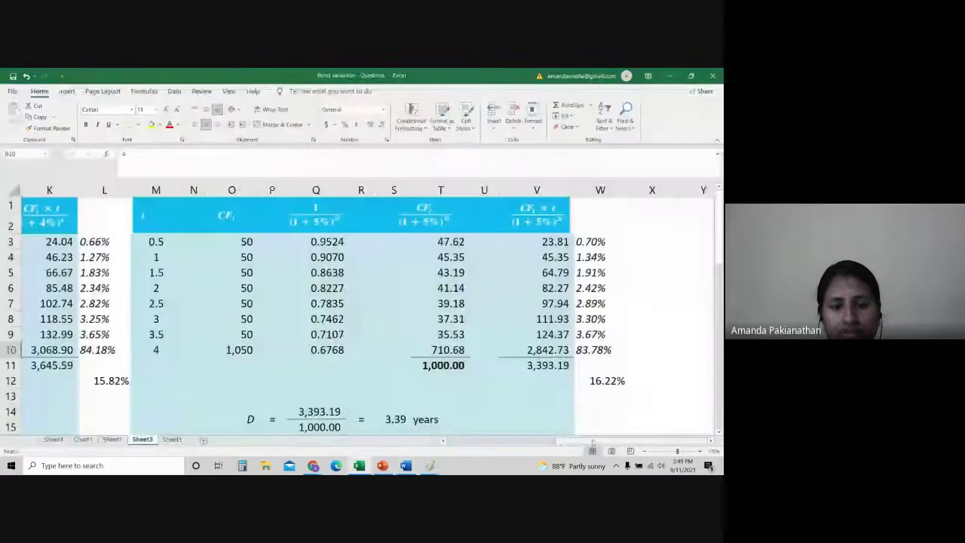
left_click_drag(606, 443, 605, 444)
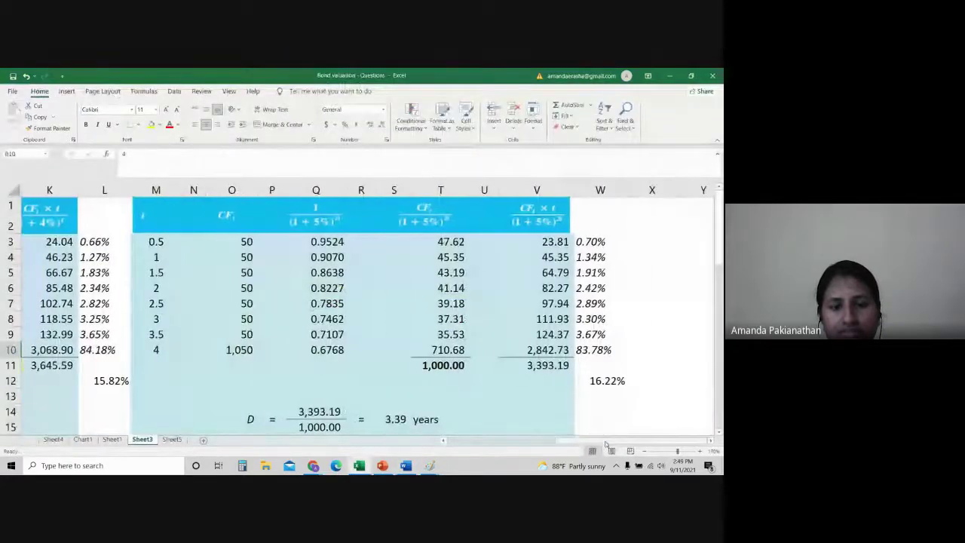
scroll(280, 383, "left", 10)
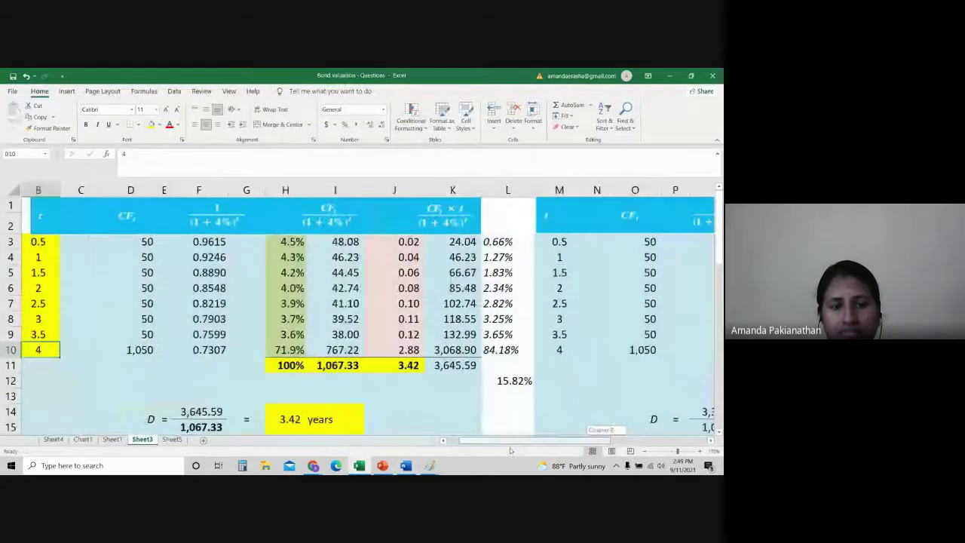
scroll(280, 383, "down", 5)
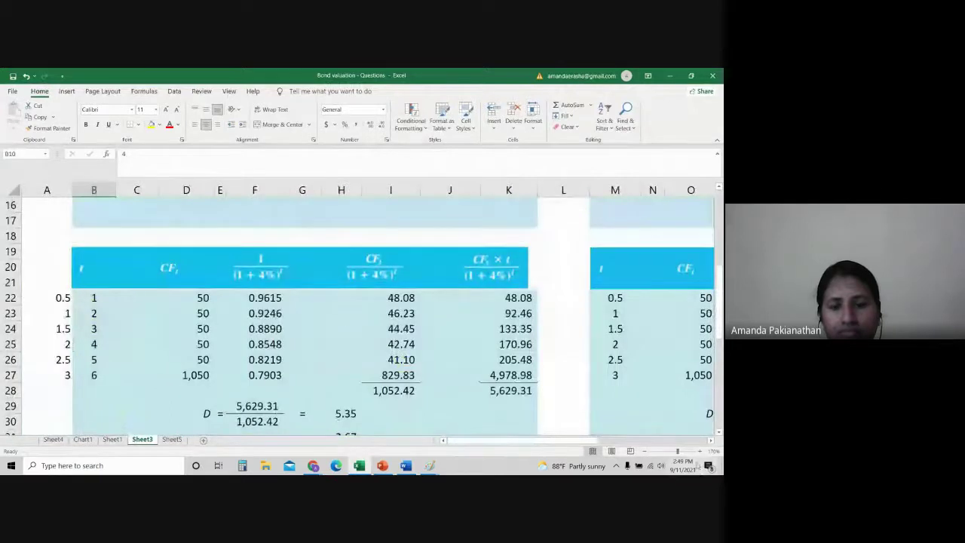
left_click(643, 451)
left_click(643, 451)
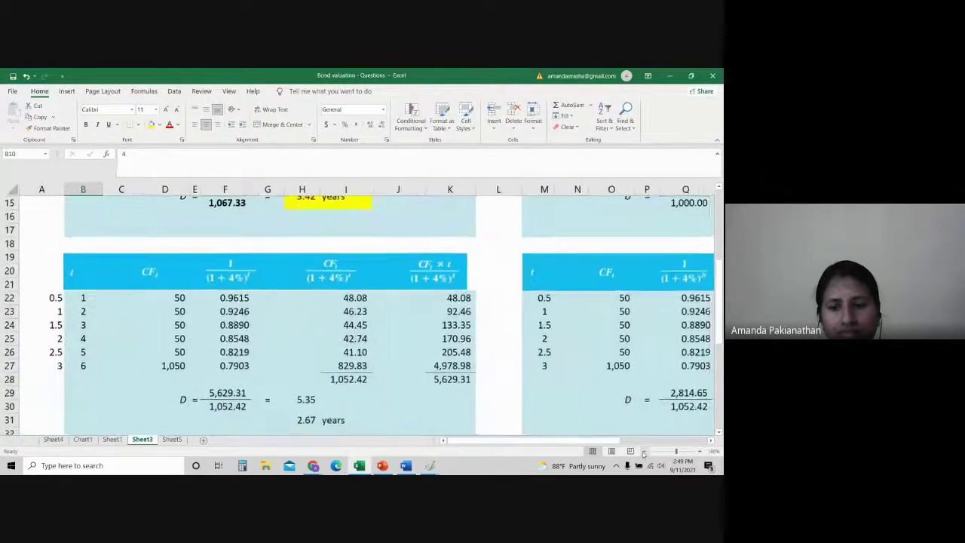
left_click(643, 451)
scroll(626, 434, "up", 4)
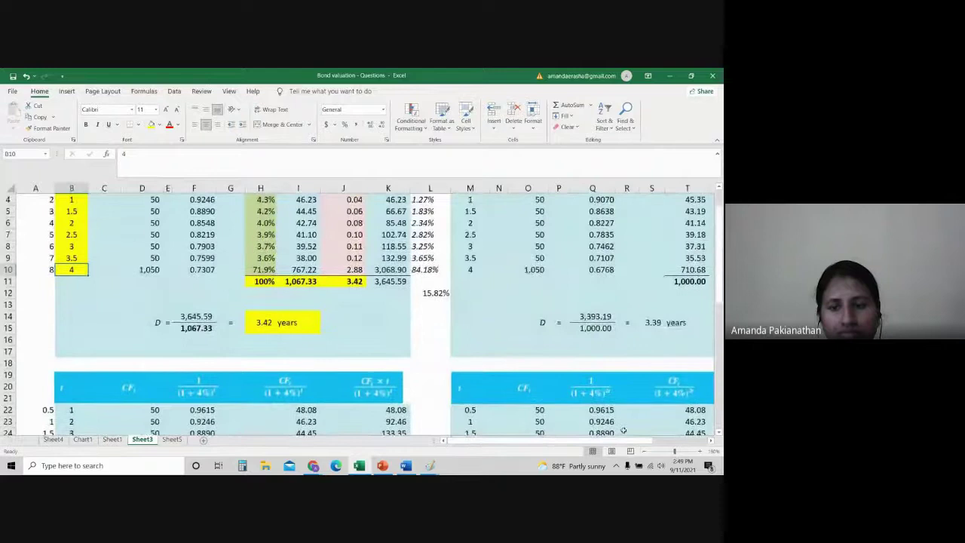
Step: Switch to the Word notes and view the worked duration table for question b
key("alt+Tab")
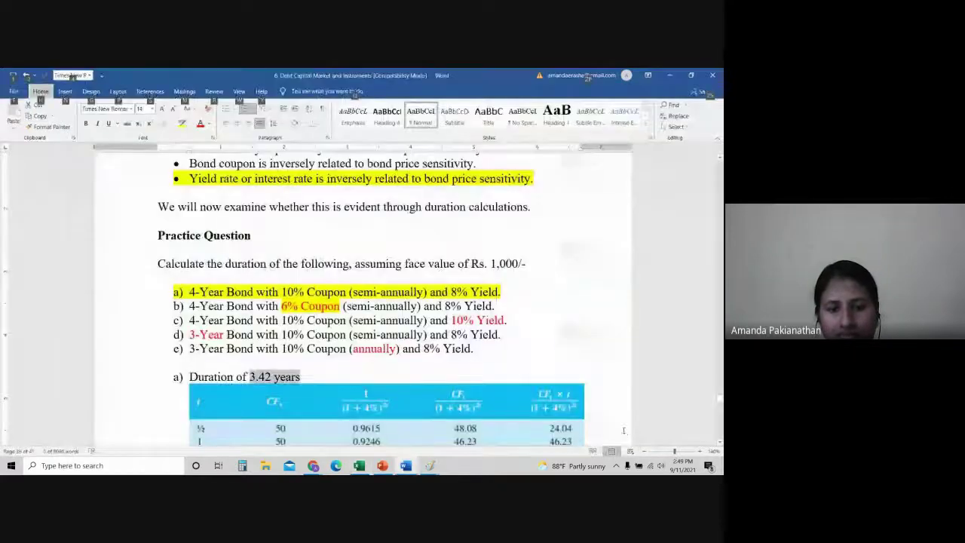
left_click(571, 321)
scroll(571, 321, "down", 12)
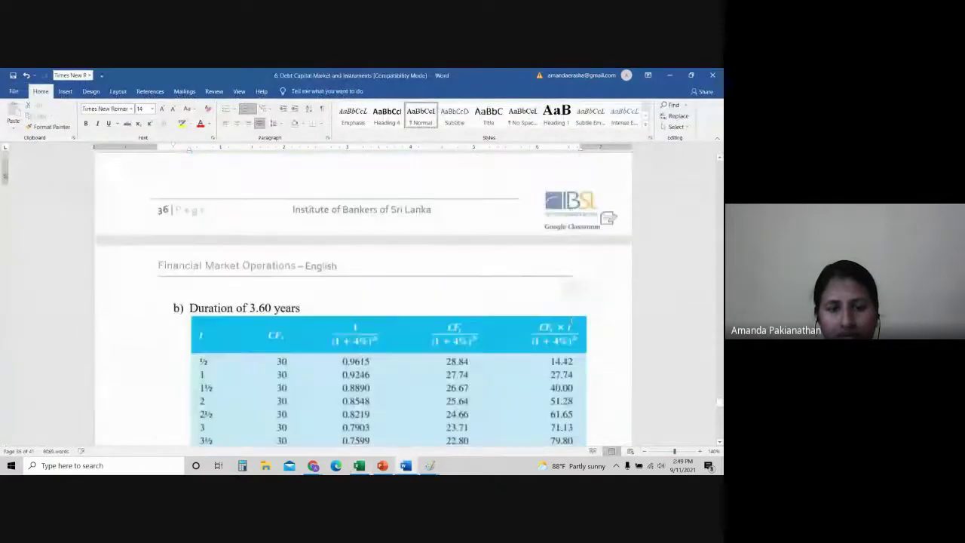
Step: Switch back to the Excel workbook and set the coupon cash flows in O3:O9 to 30
key("alt+Tab")
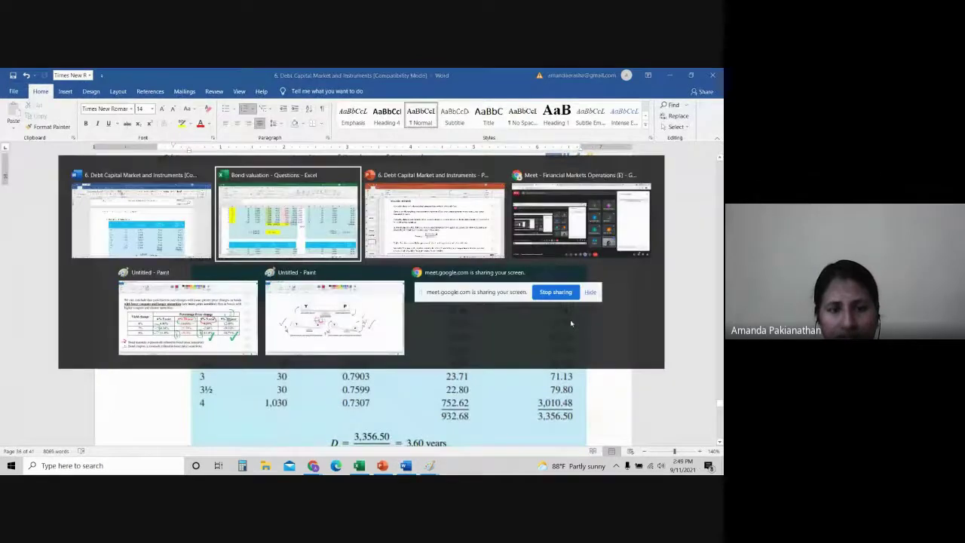
scroll(471, 322, "down", 3)
scroll(471, 322, "up", 9)
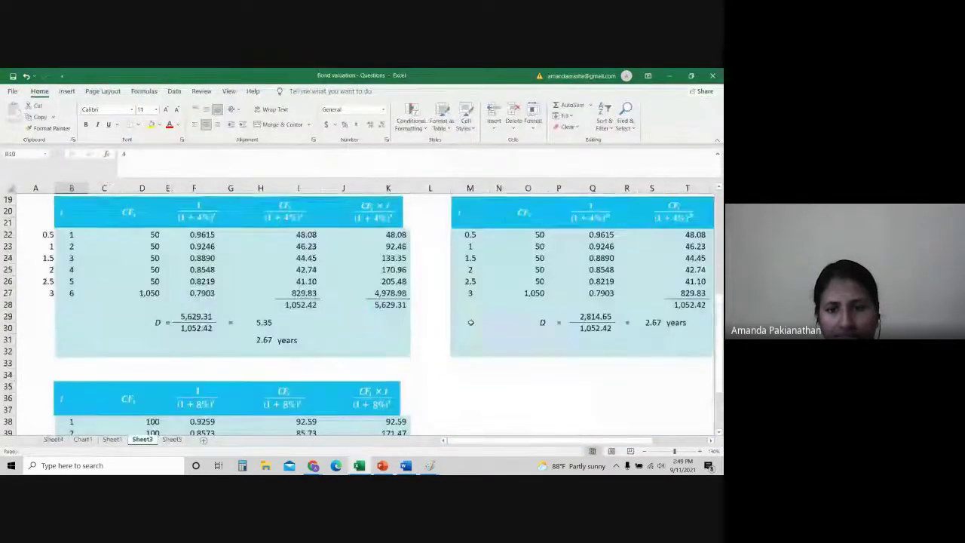
left_click_drag(556, 441, 610, 441)
left_click(381, 229)
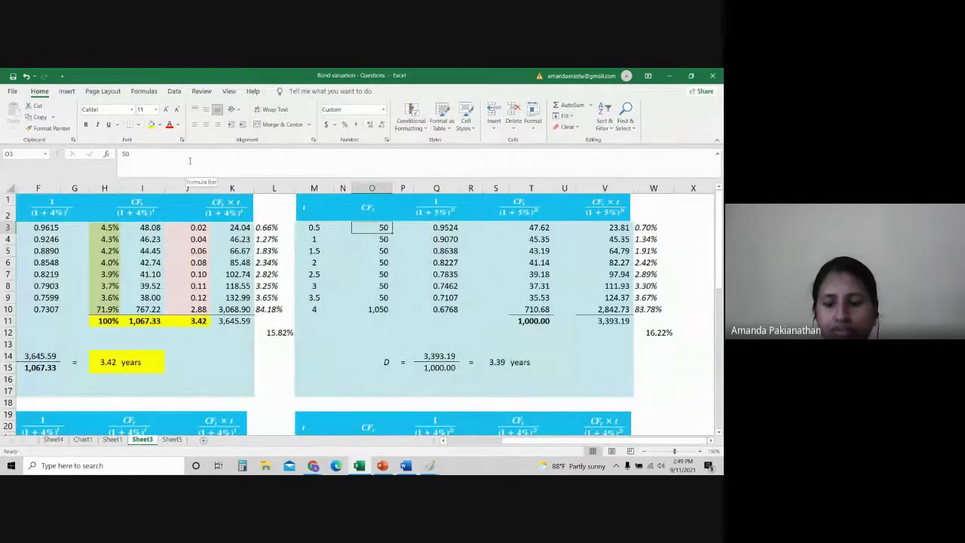
type("3")
key("Return")
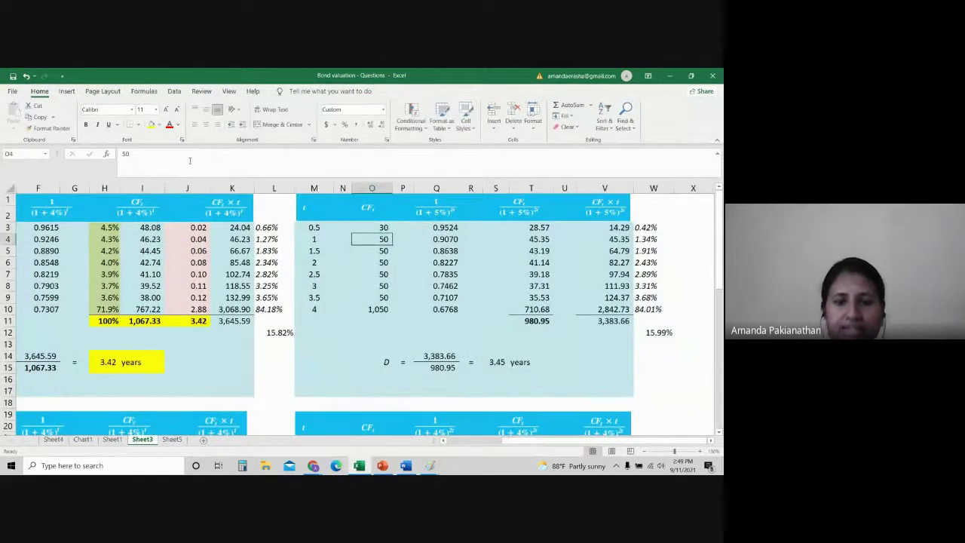
left_click(382, 227)
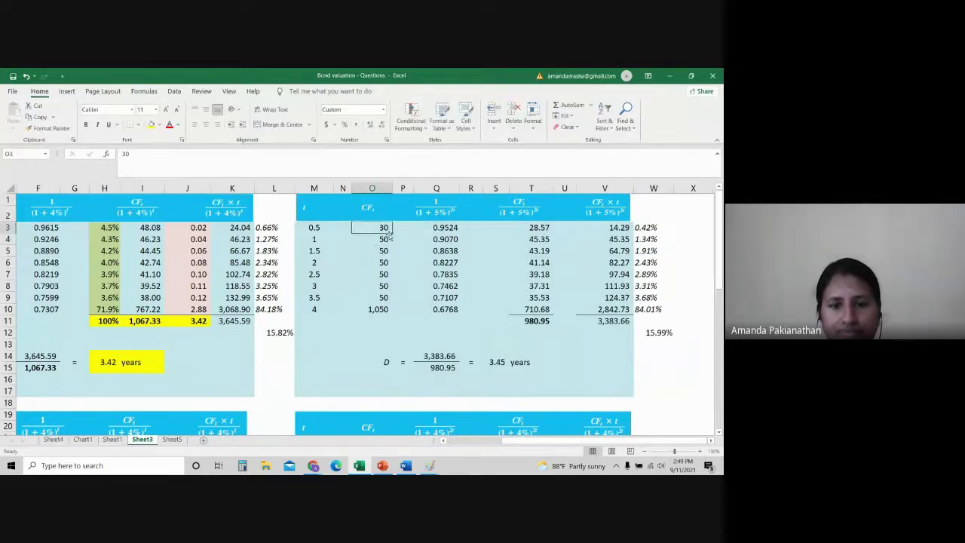
left_click_drag(391, 233, 393, 298)
Step: Set the year 4 cash flow in O10 to 1030
left_click(377, 309)
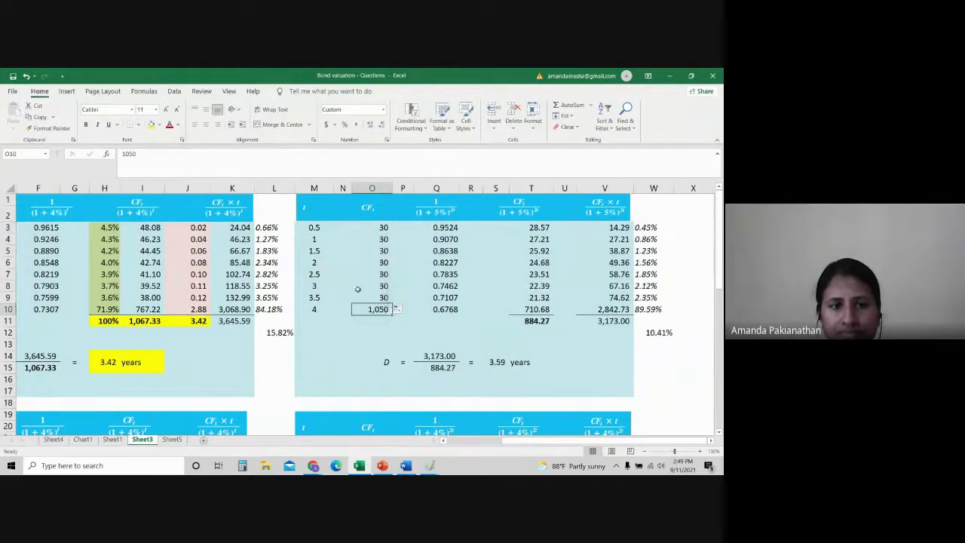
left_click(132, 153)
key("BackSpace")
type("3")
key("Return")
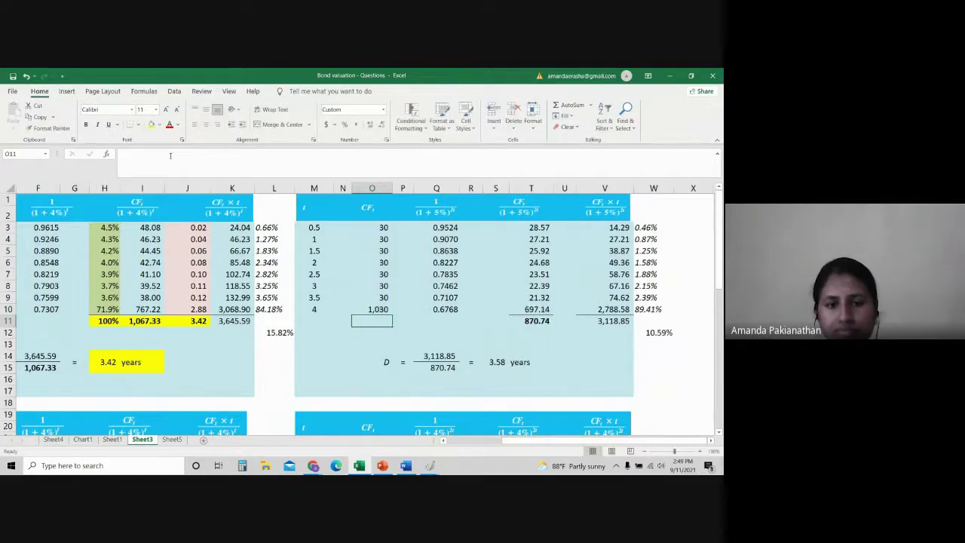
Step: Compare the 6% coupon duration table with the Word notes and reread the list of practice question bonds
key("alt+Tab")
key("alt+Tab")
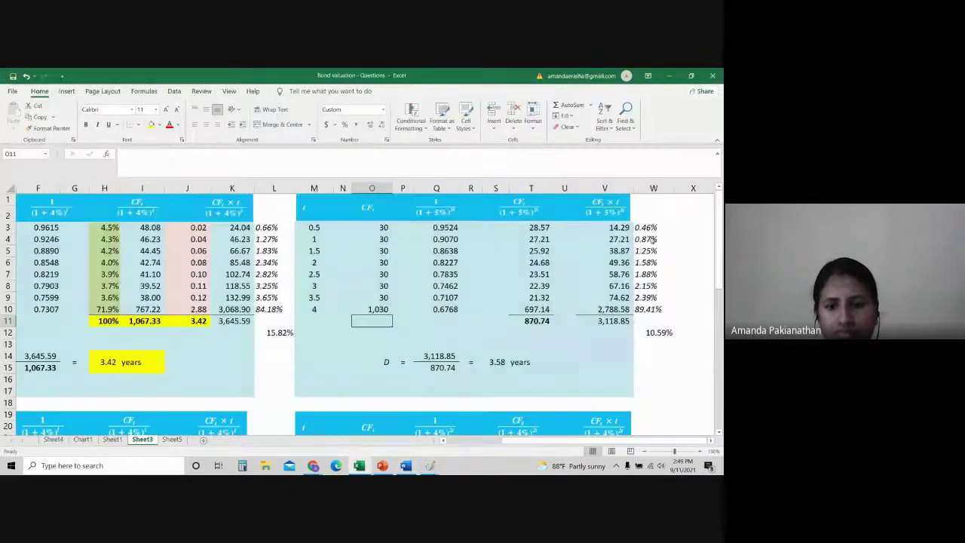
left_click(587, 352)
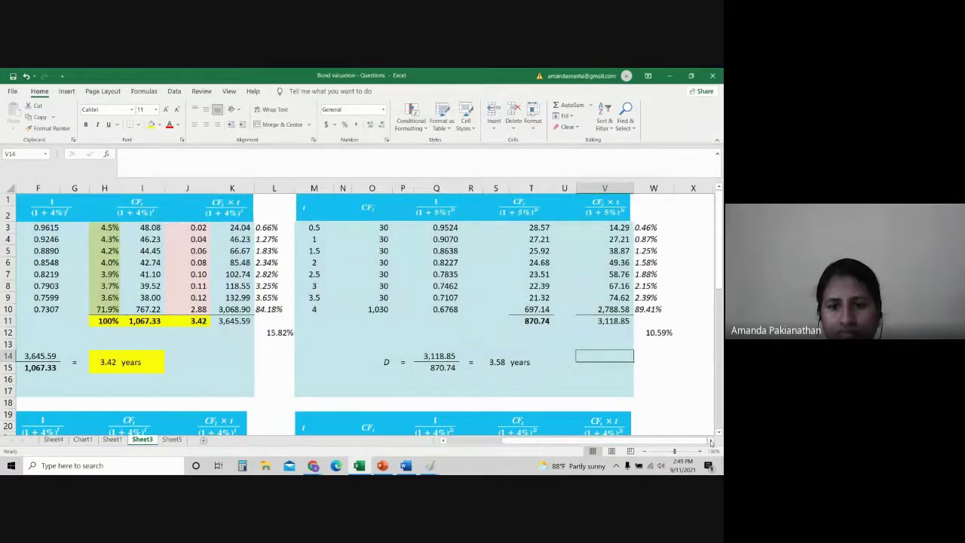
key("alt+Tab")
scroll(470, 313, "up", 5)
scroll(471, 312, "up", 5)
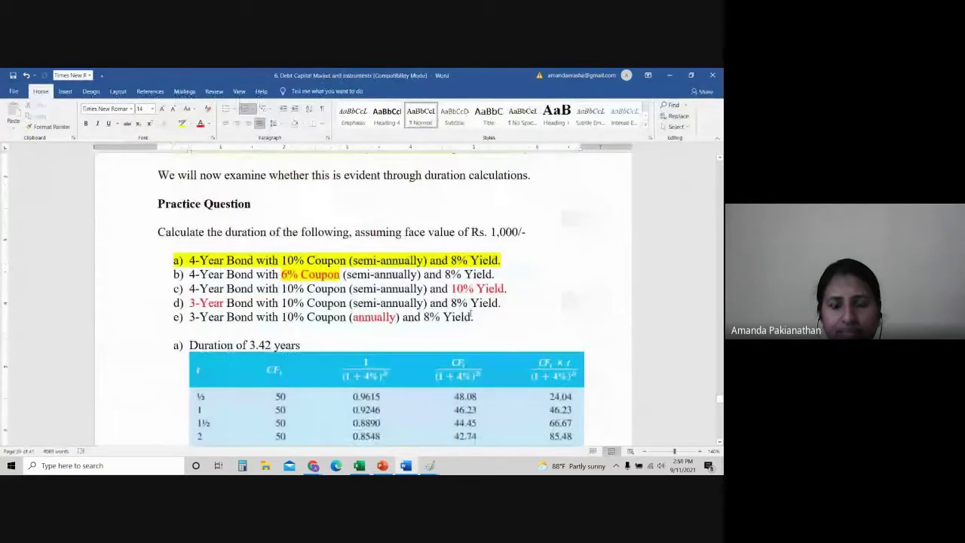
Step: Switch to the Excel workbook and undo the cash flow changes in O3:O10
key("alt+Tab")
left_click_drag(547, 440, 537, 441)
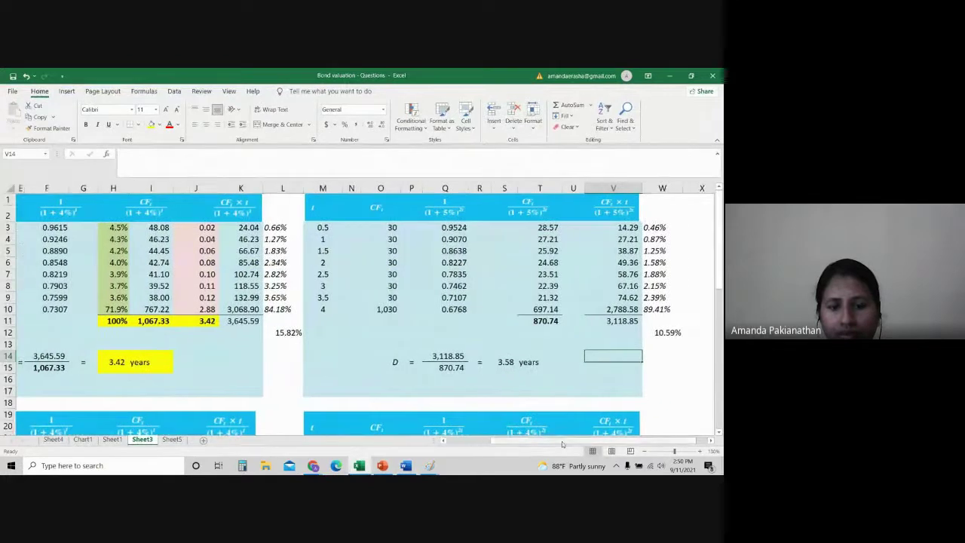
key("ctrl+z")
key("ctrl+z")
key("ctrl+z")
Step: Set the coupon cash flows in D3:D9 of the 4-year, 8% yield table to 30
left_click_drag(590, 441, 414, 422)
scroll(569, 441, "down", 6)
scroll(265, 316, "up", 1)
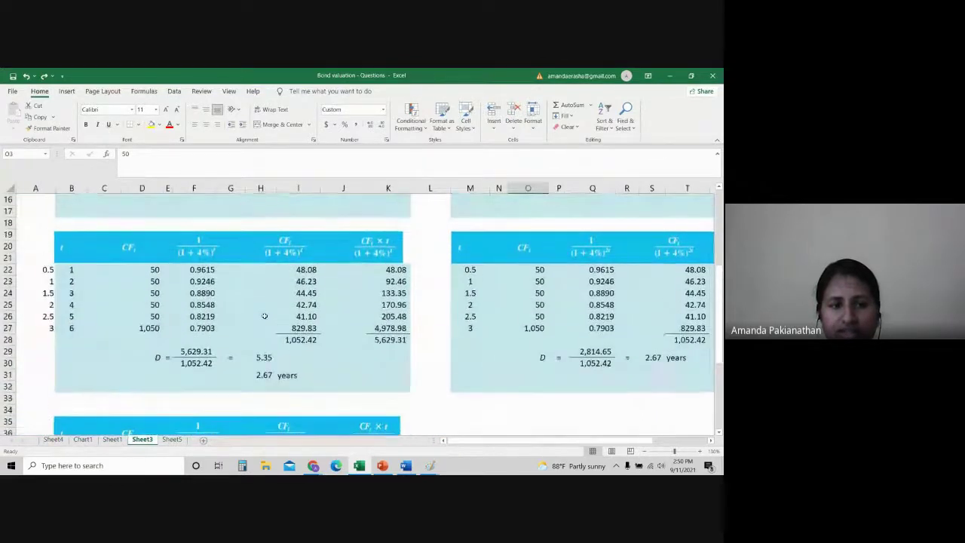
scroll(265, 316, "up", 5)
left_click(143, 227)
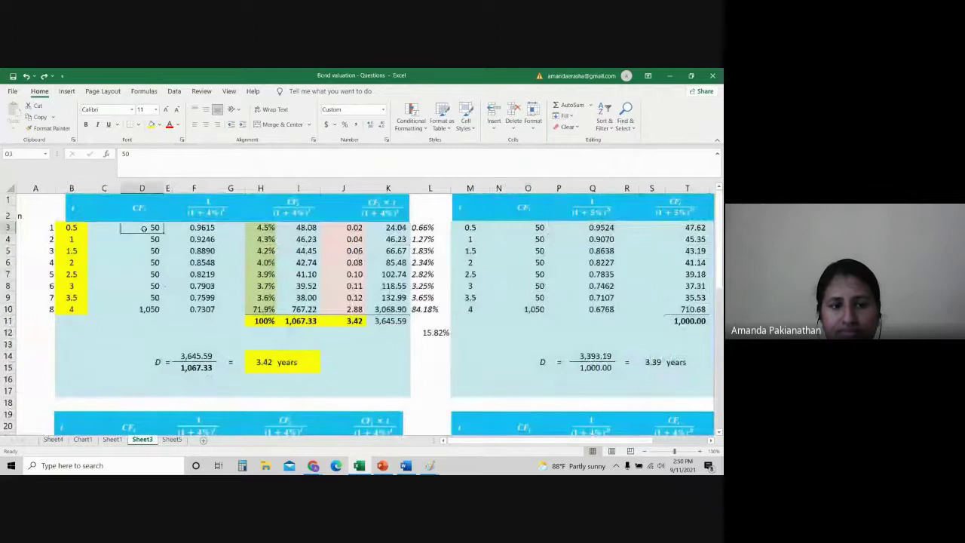
type("30")
key("Return")
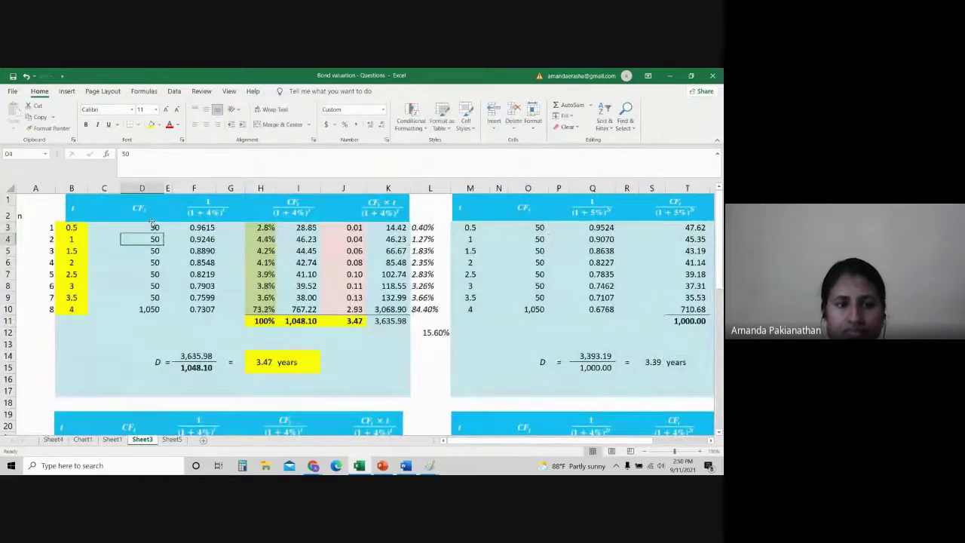
left_click(154, 228)
left_click_drag(163, 232, 164, 303)
Step: Set the year 4 cash flow in D10 to 1030
left_click(148, 309)
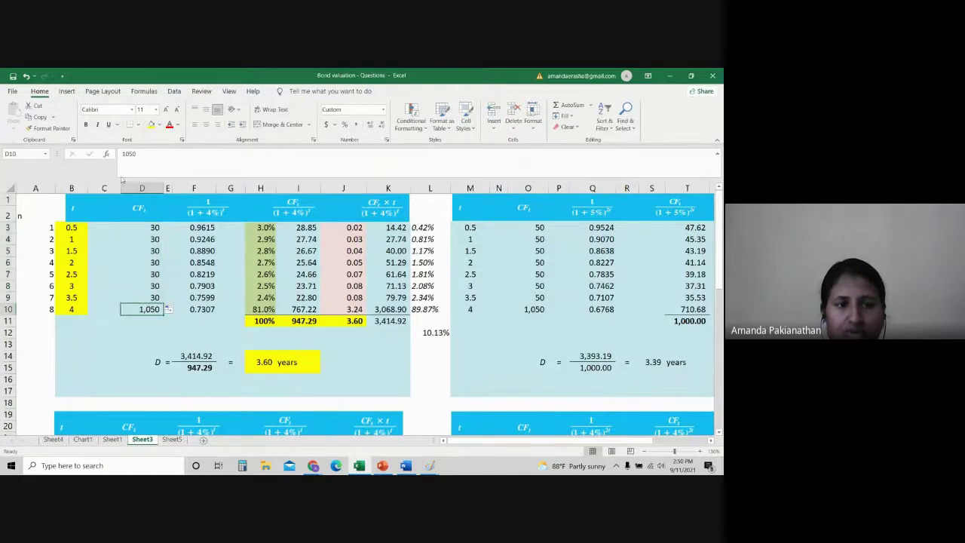
left_click(133, 154)
key("BackSpace")
type("3")
key("Return")
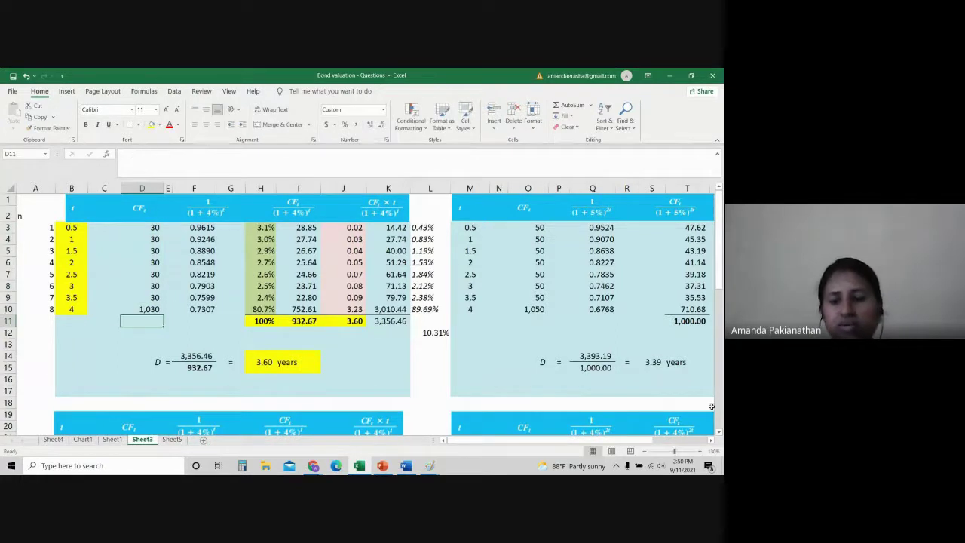
Step: Enlarge the worksheet to 160% and check the table's time periods and coupon cash flows against question b in the Word notes
left_click(699, 451)
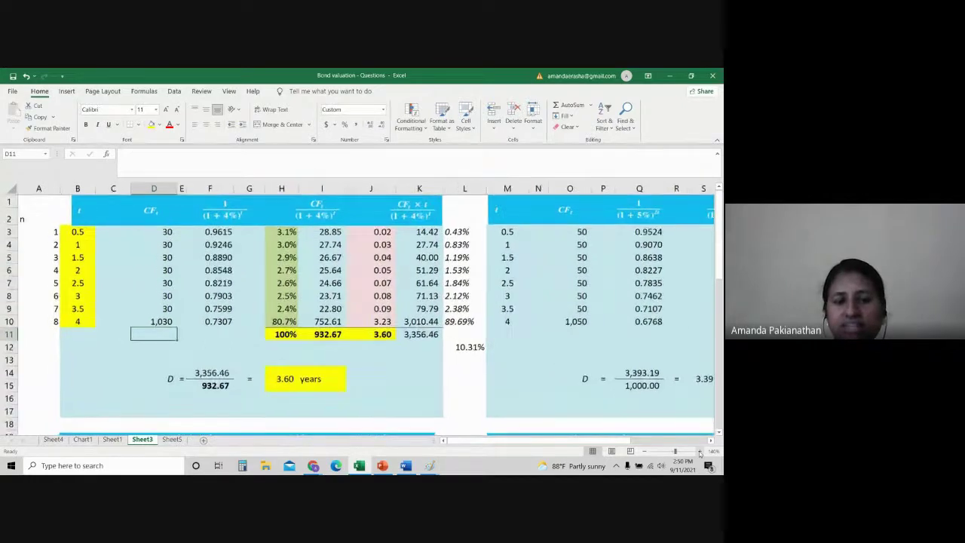
mouse_move(623, 446)
left_mouse_down()
mouse_move(635, 447)
mouse_move(623, 446)
left_mouse_up()
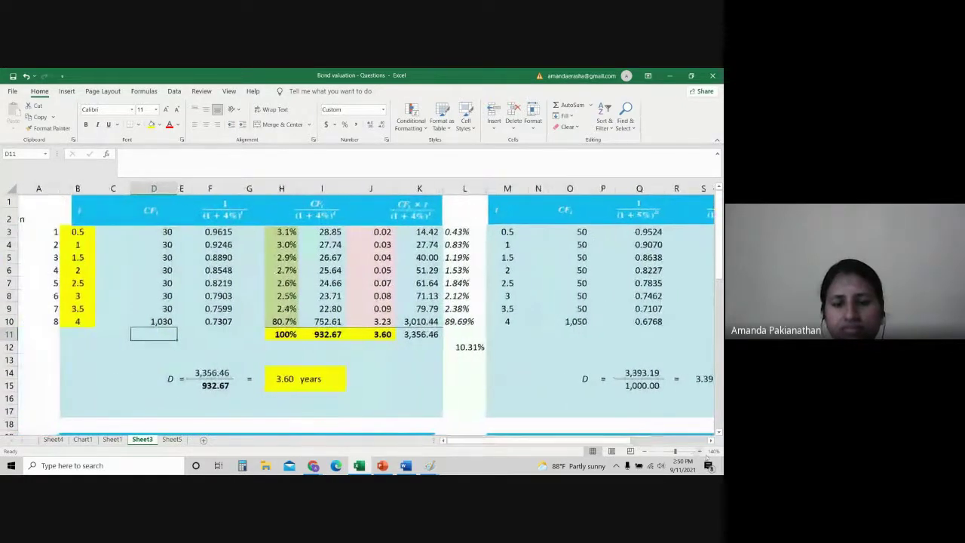
left_click(699, 451)
left_click(700, 451)
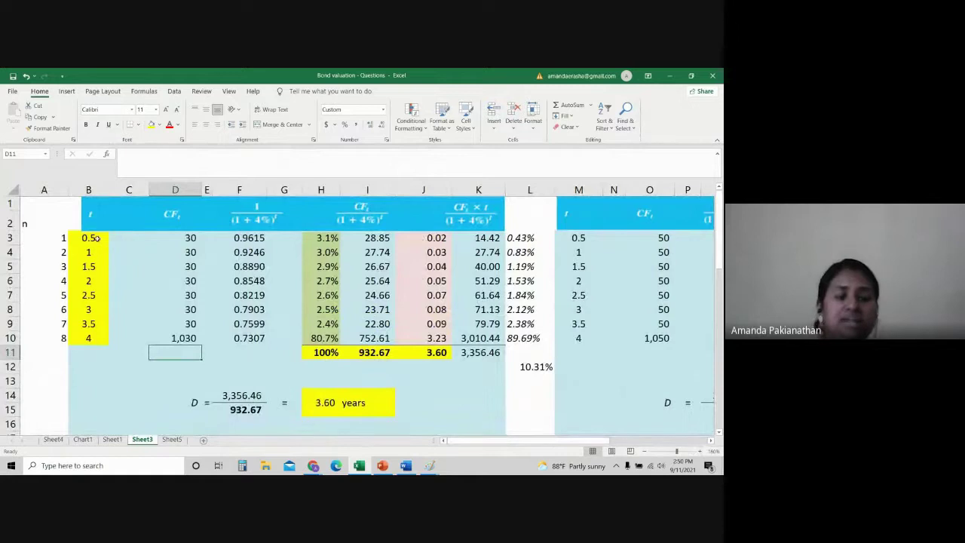
left_click_drag(97, 237, 86, 339)
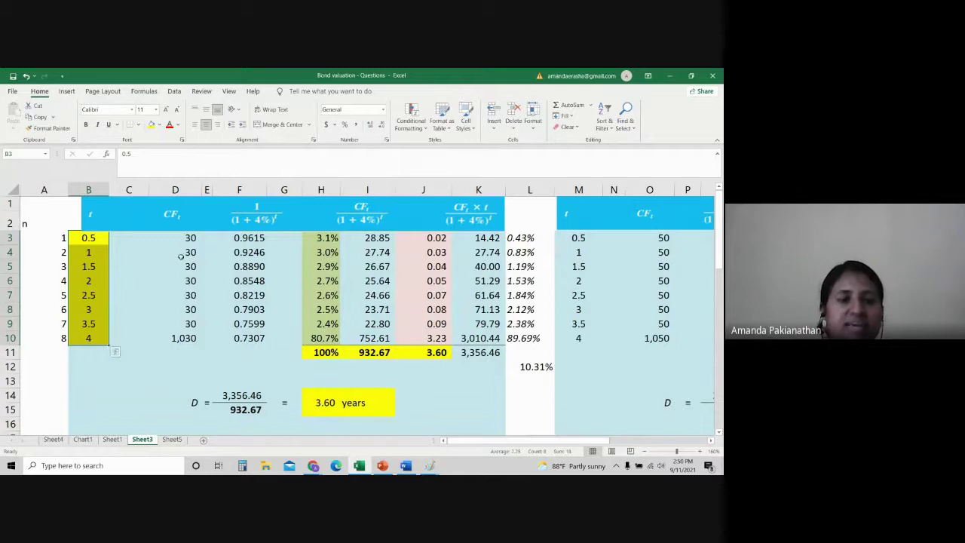
key("alt+Tab")
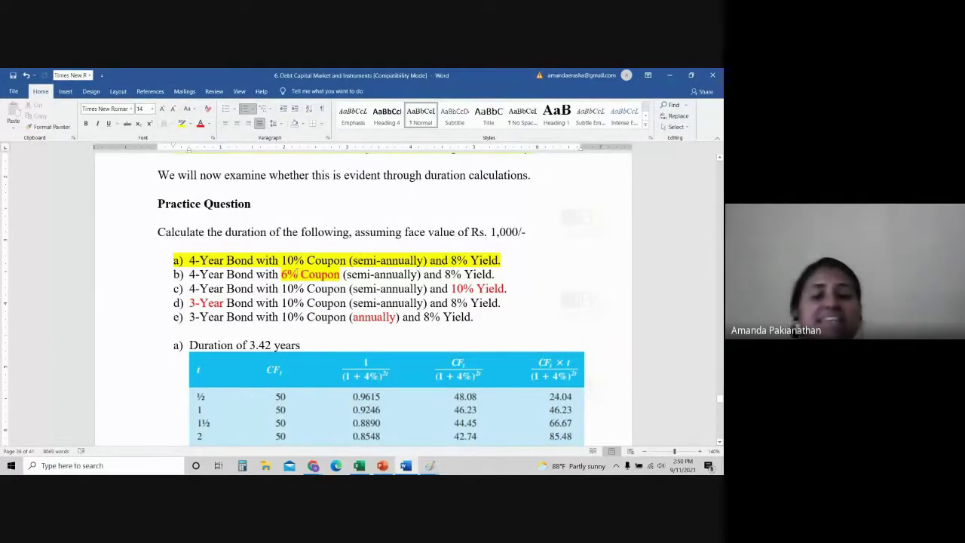
key("alt+Tab")
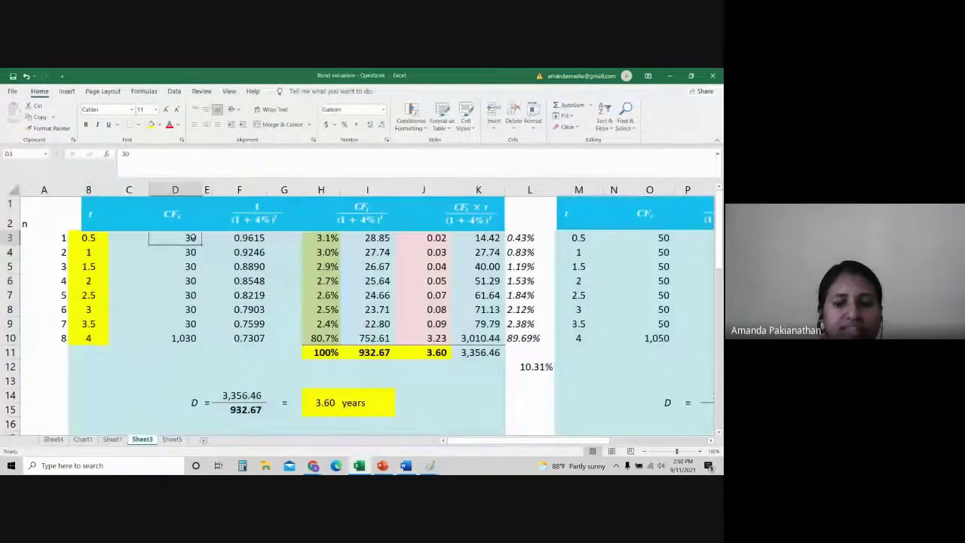
key("alt+Tab")
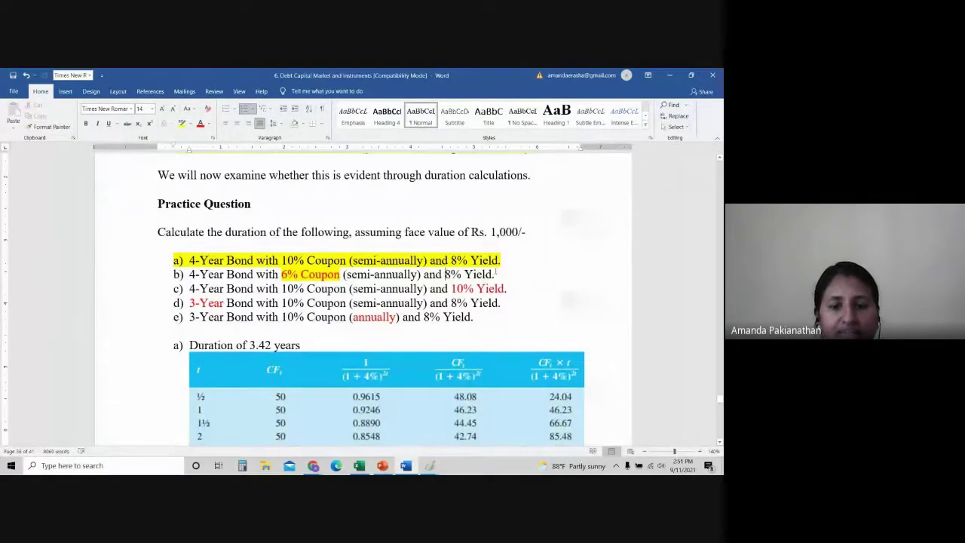
key("alt+Tab")
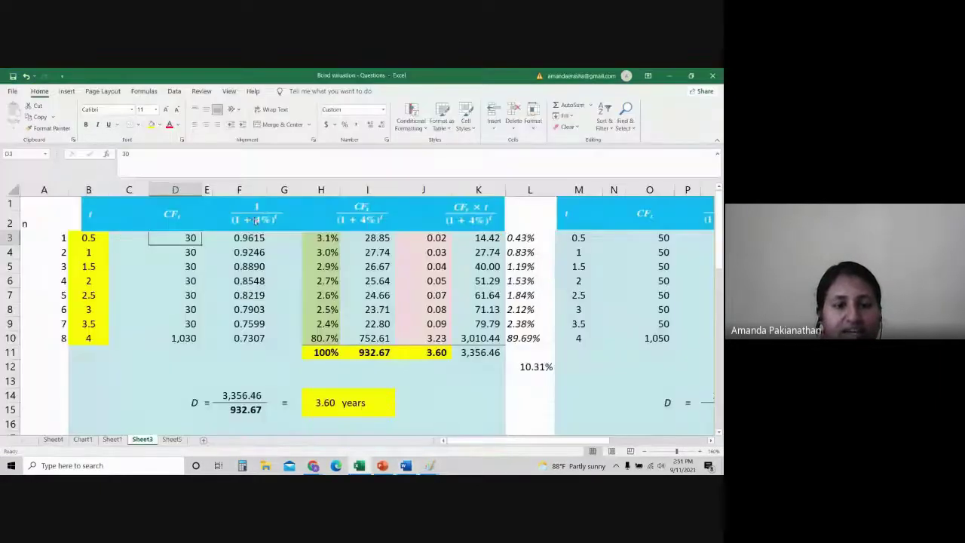
Step: Trace the table rows for periods 0.5 to 2 from time through cash flow to discount factor
left_click_drag(81, 240, 268, 246)
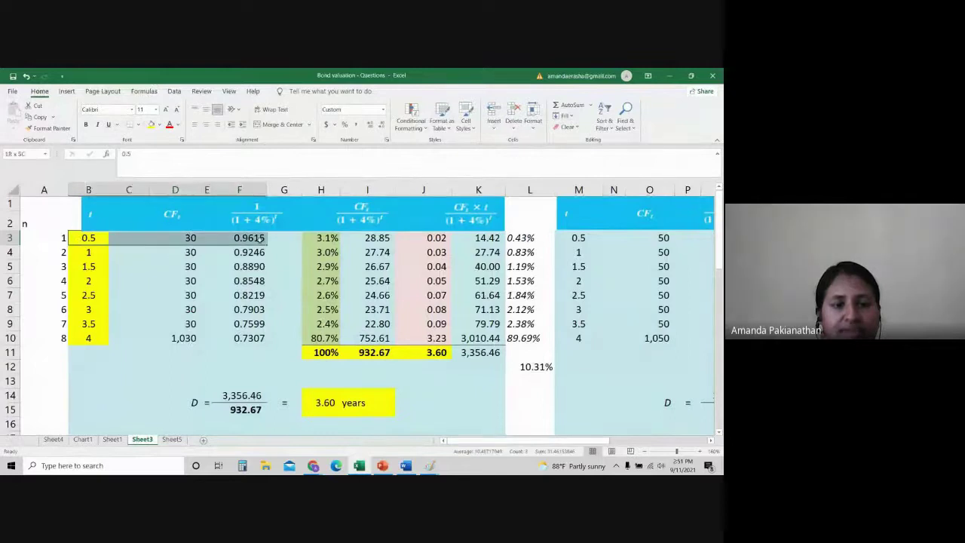
left_click_drag(91, 252, 247, 266)
left_click_drag(90, 281, 230, 284)
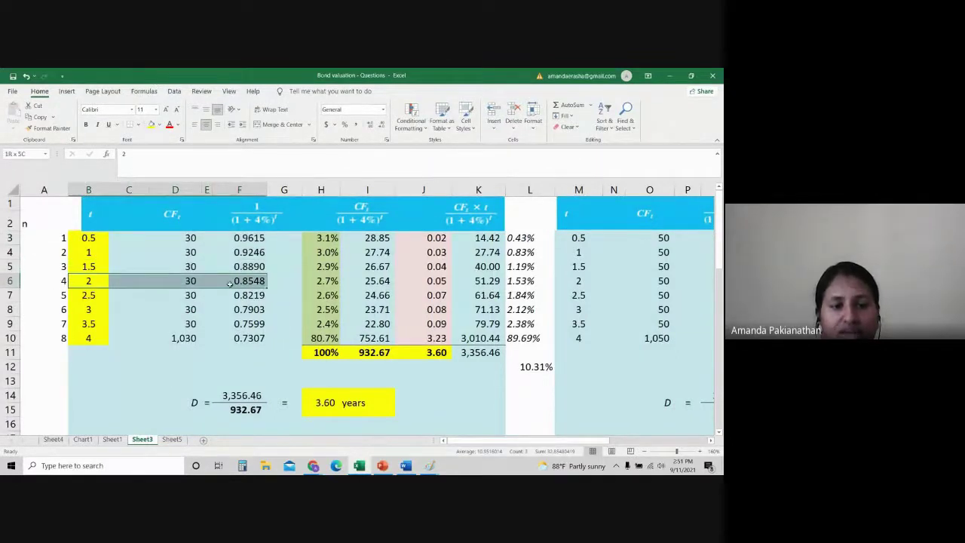
left_click(271, 353)
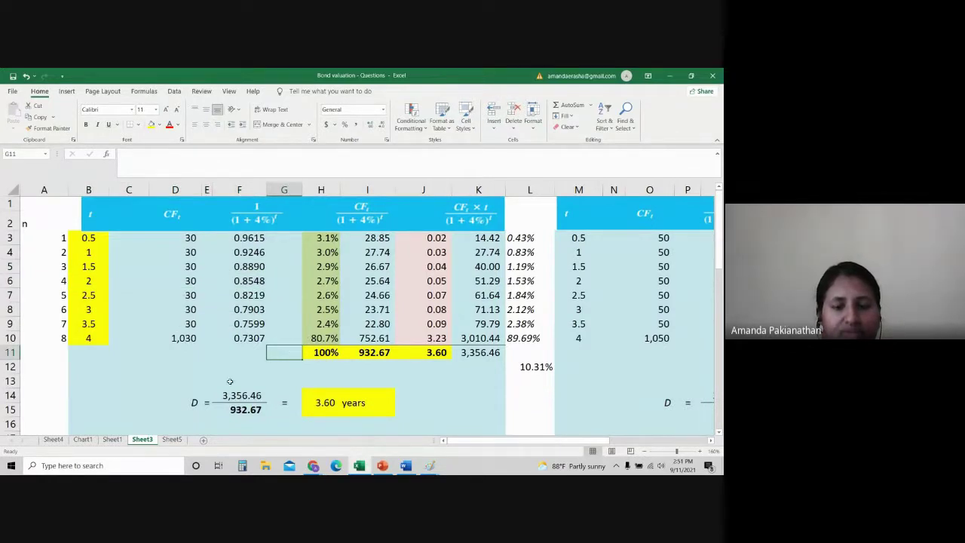
Step: Apply thick outside borders to the duration result in H14:I15
left_click(373, 405)
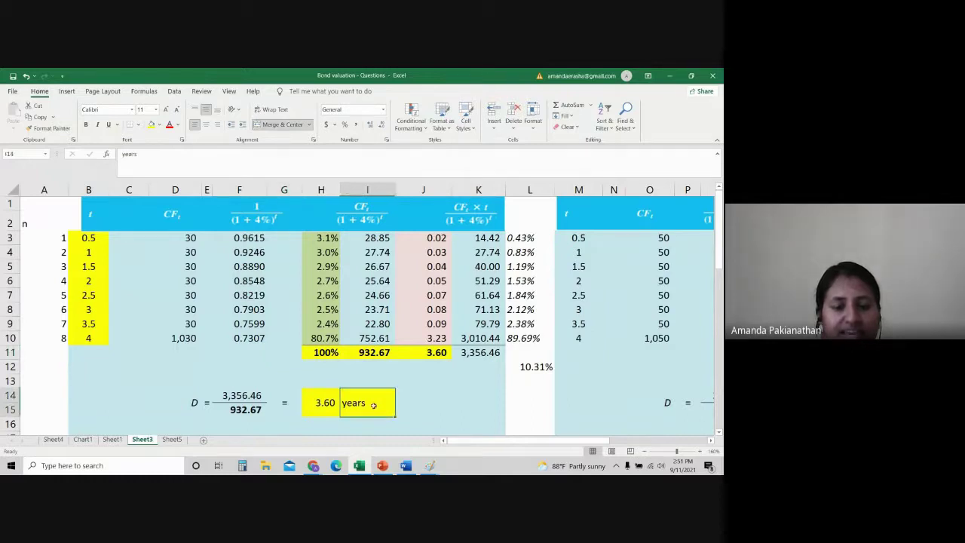
left_click_drag(319, 403, 369, 402)
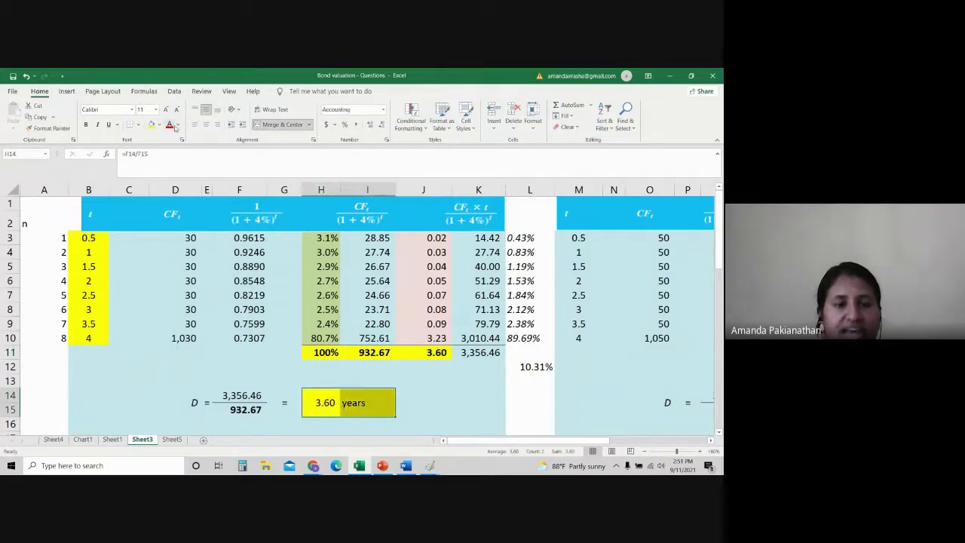
left_click(159, 125)
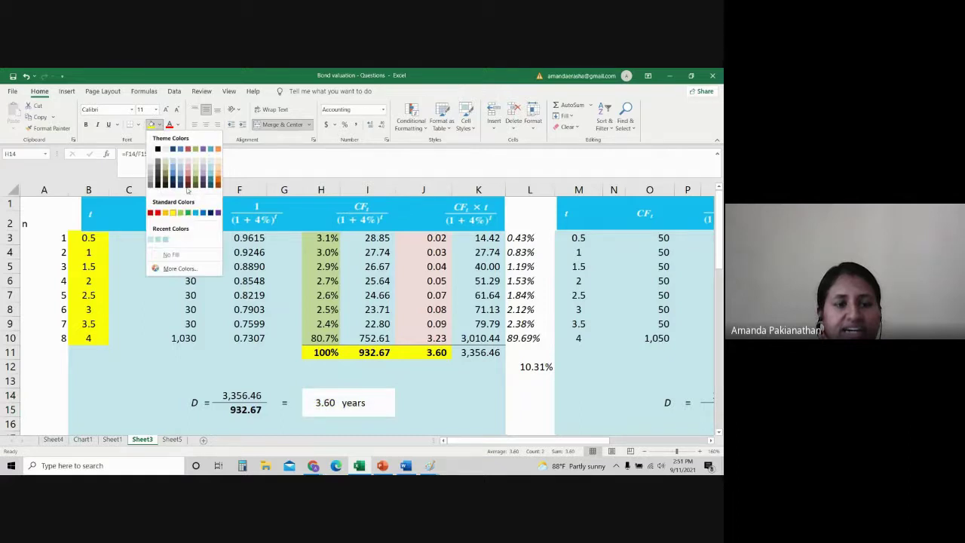
left_click(139, 125)
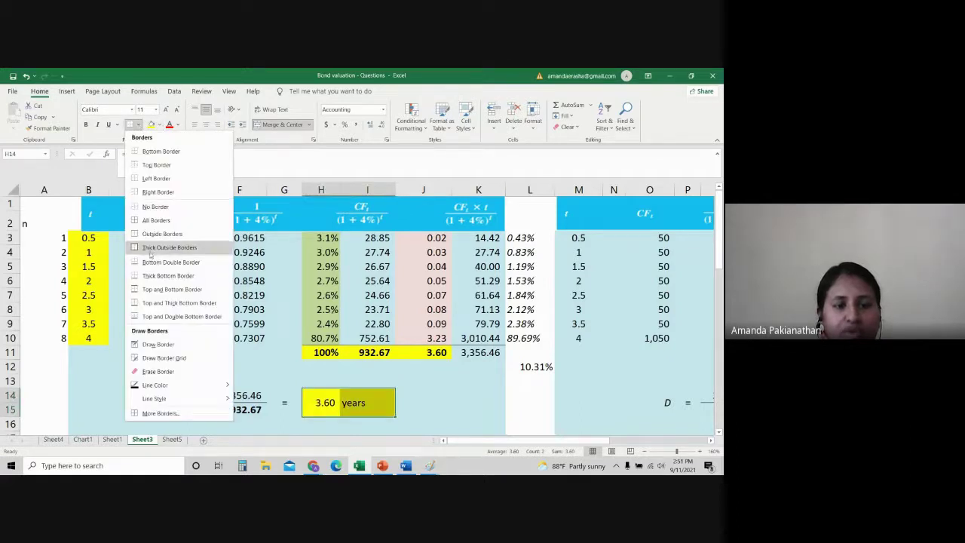
left_click(152, 249)
left_click(445, 415)
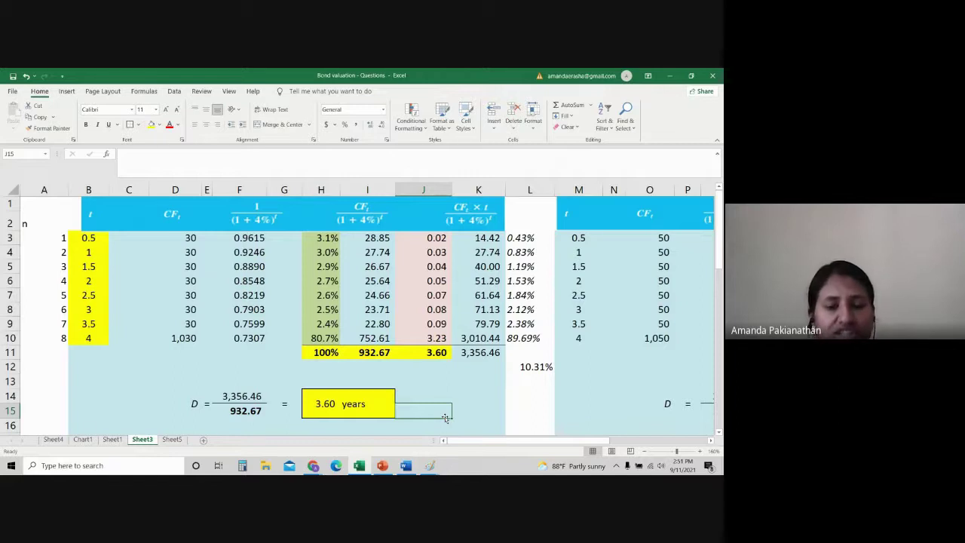
Step: Switch to the Word notes and compare the coupon, yield and maturity of practice bonds a, c and d
key("alt+Tab")
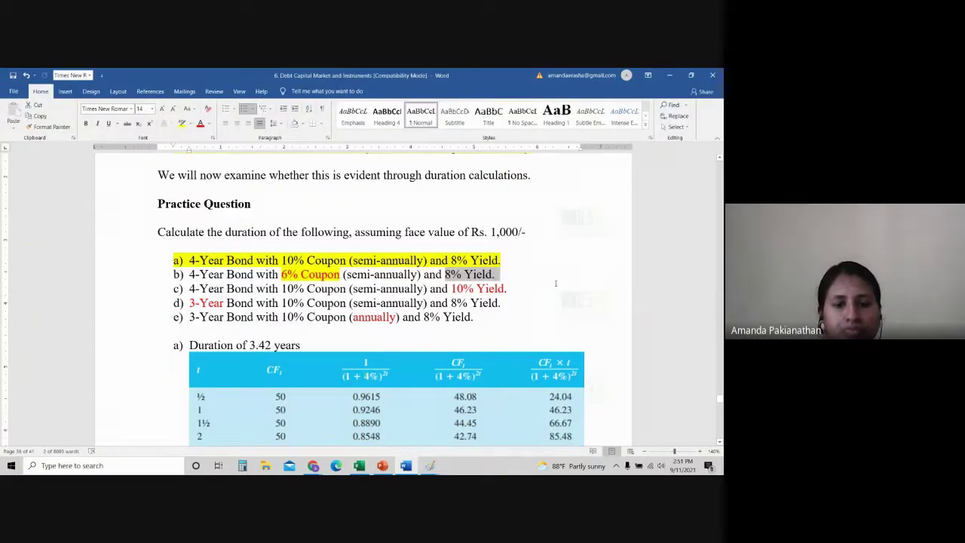
left_click(556, 284)
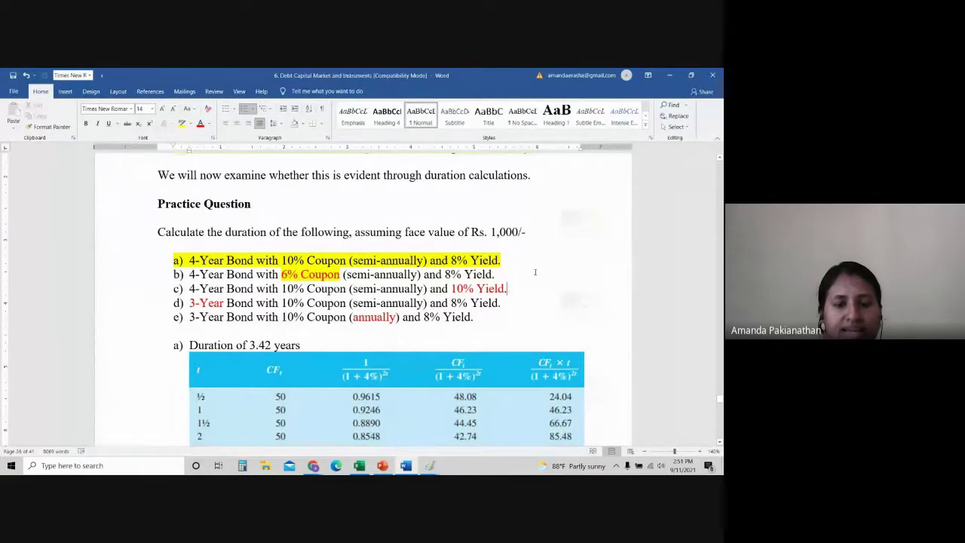
scroll(535, 272, "down", 1)
scroll(536, 272, "down", 1)
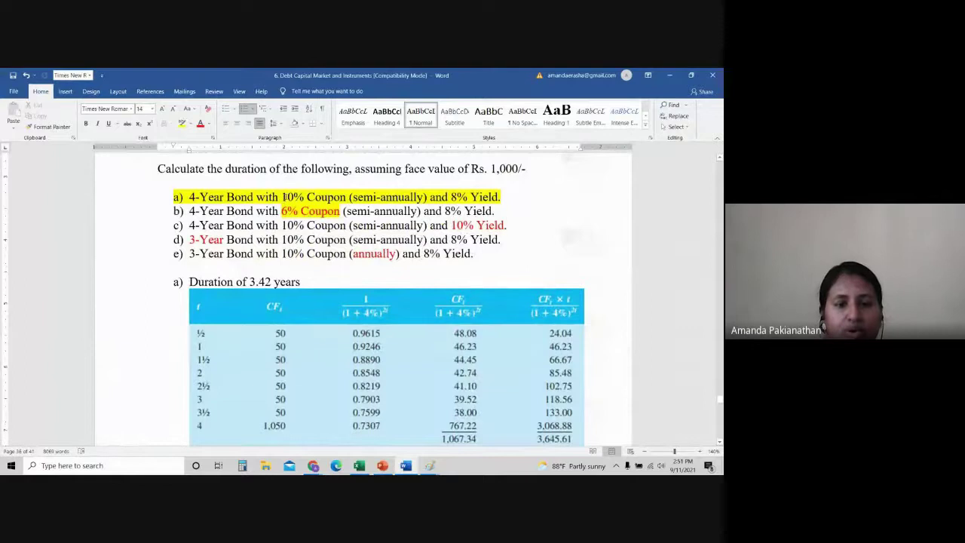
left_click_drag(283, 196, 346, 197)
left_click_drag(283, 225, 337, 227)
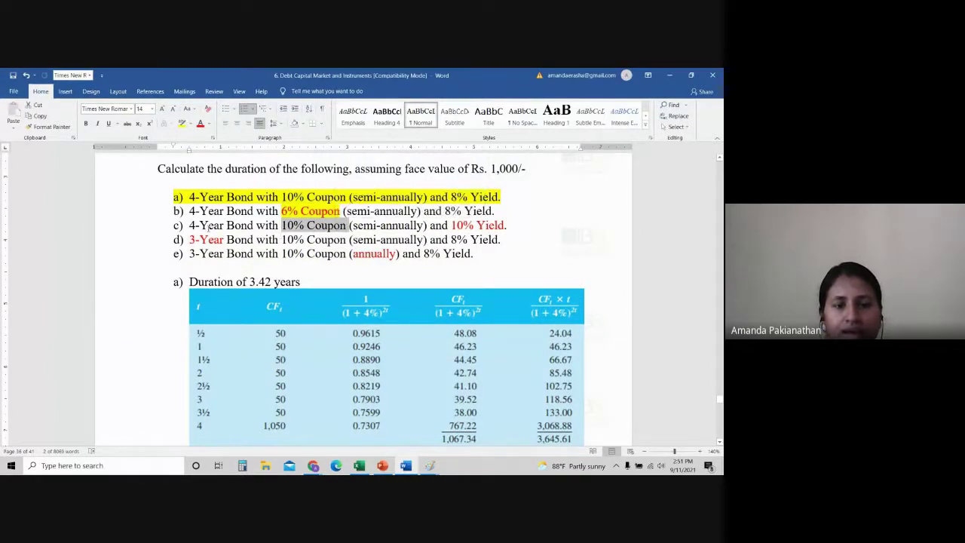
left_click_drag(170, 227, 503, 226)
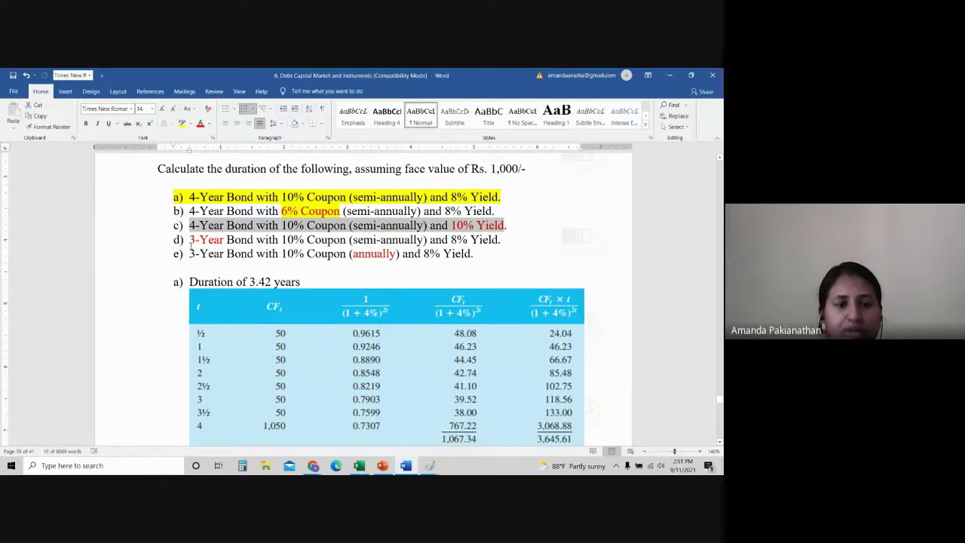
left_click_drag(171, 239, 505, 240)
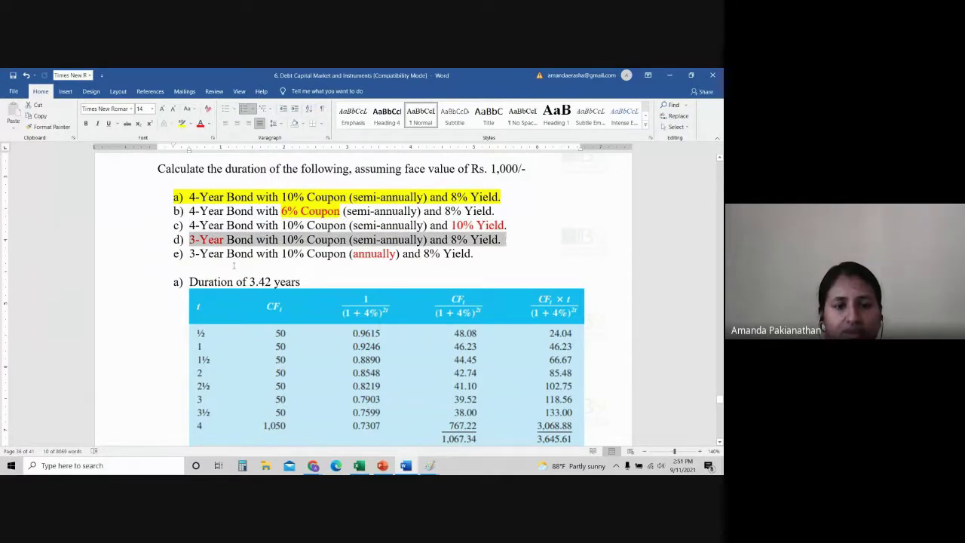
left_click(239, 266)
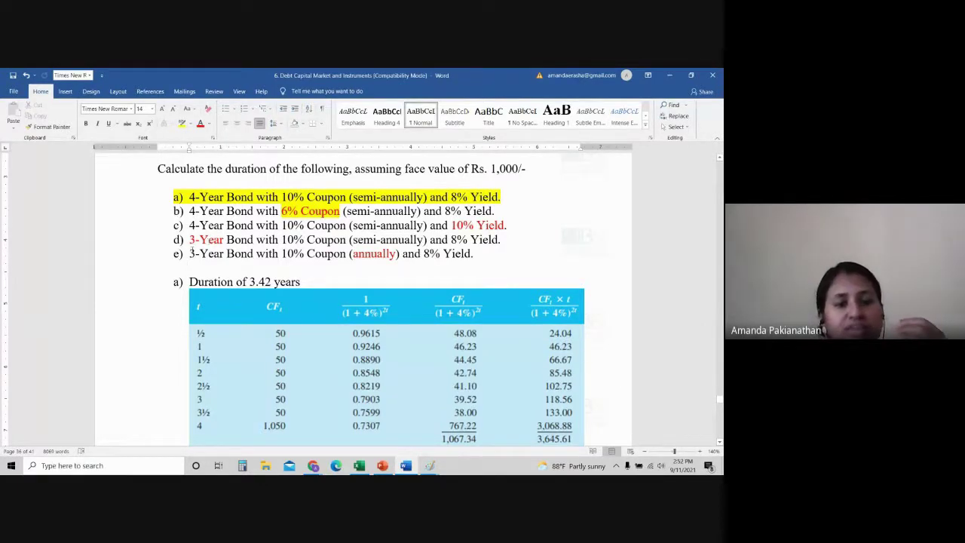
left_click_drag(189, 240, 254, 239)
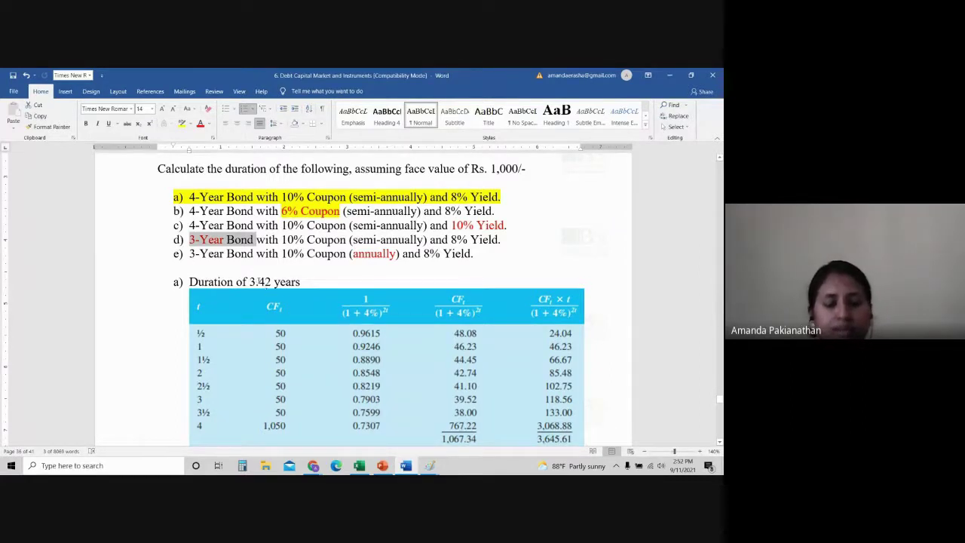
Step: Examine the 3-year bond duration tables in the Excel workbook and compare them with question d in the Word notes
key("alt+Tab")
scroll(302, 274, "down", 5)
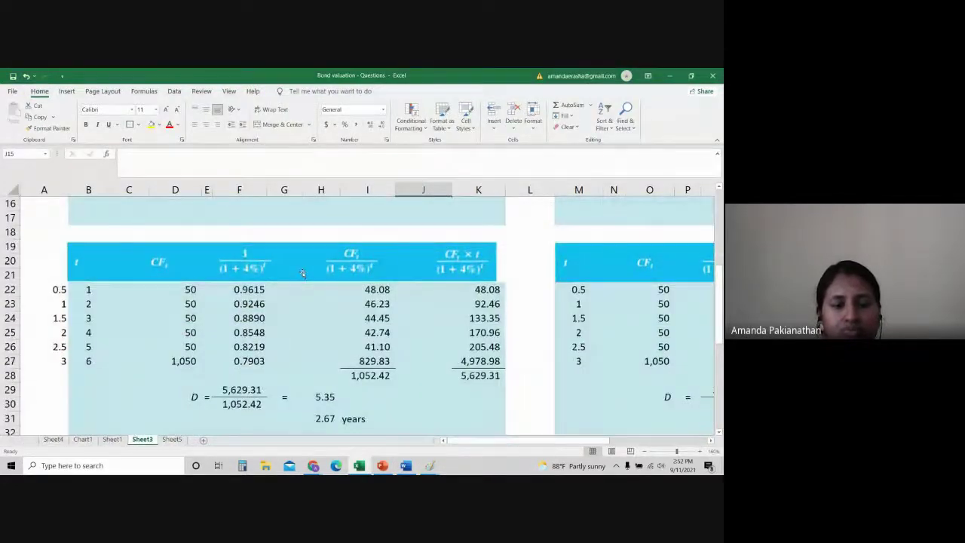
key("alt+Tab")
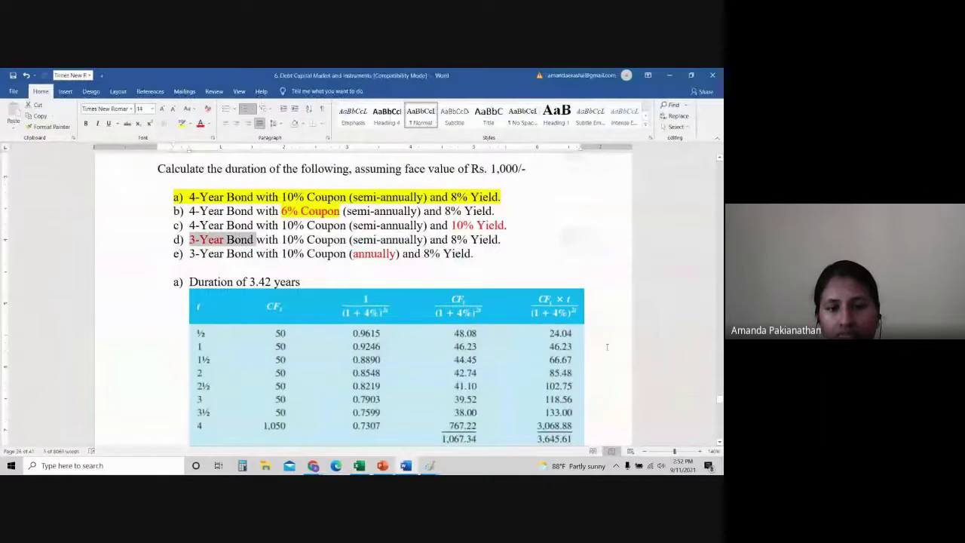
key("alt+Tab")
scroll(622, 279, "up", 2)
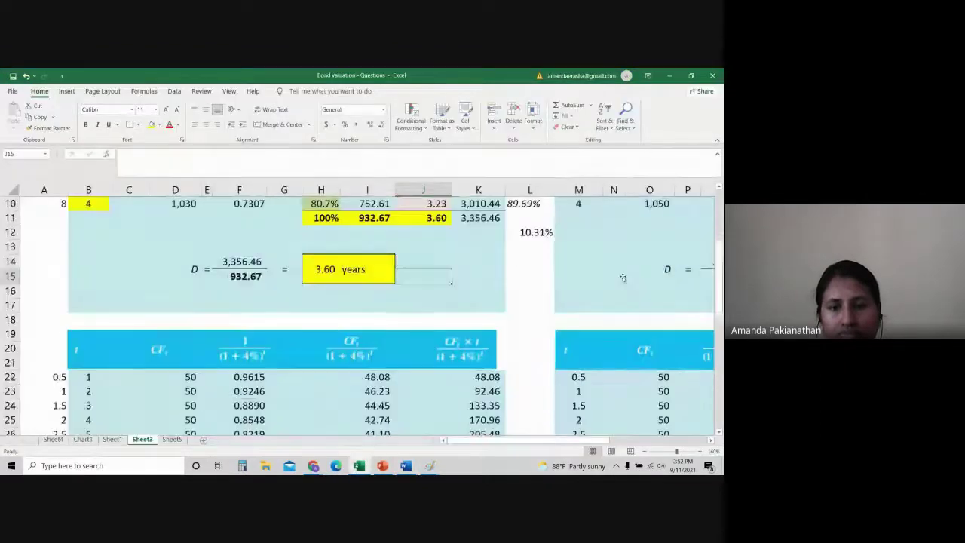
scroll(622, 284, "down", 1)
scroll(622, 284, "down", 1)
left_click_drag(593, 441, 698, 451)
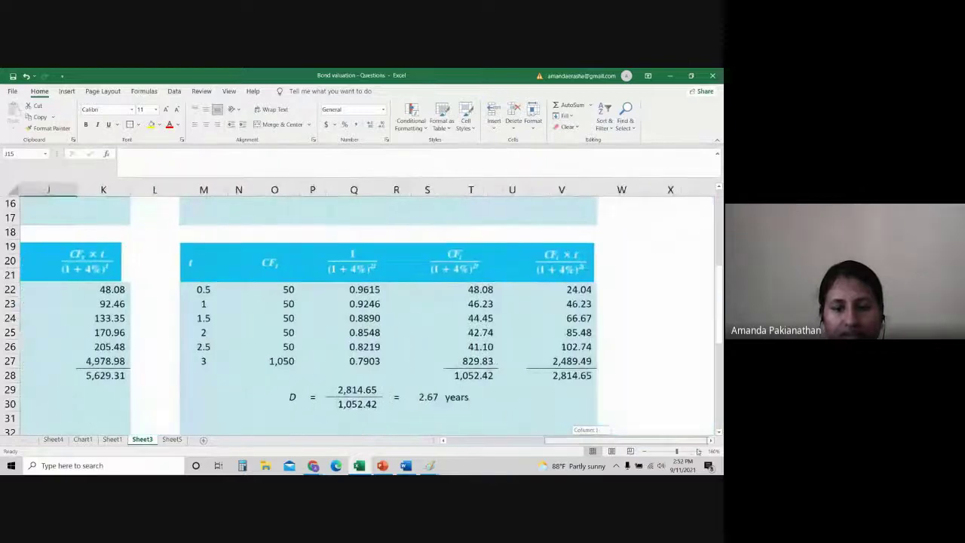
key("alt+Tab")
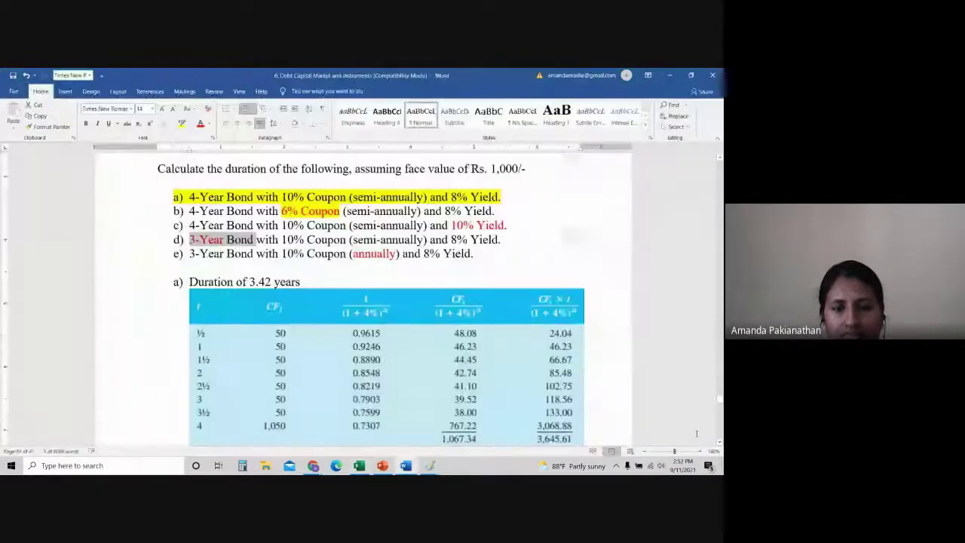
Step: Switch to the Excel workbook and examine the time, cash flow, discount factor and present value columns of the semi-annual 3-year bond table
key("alt+Tab")
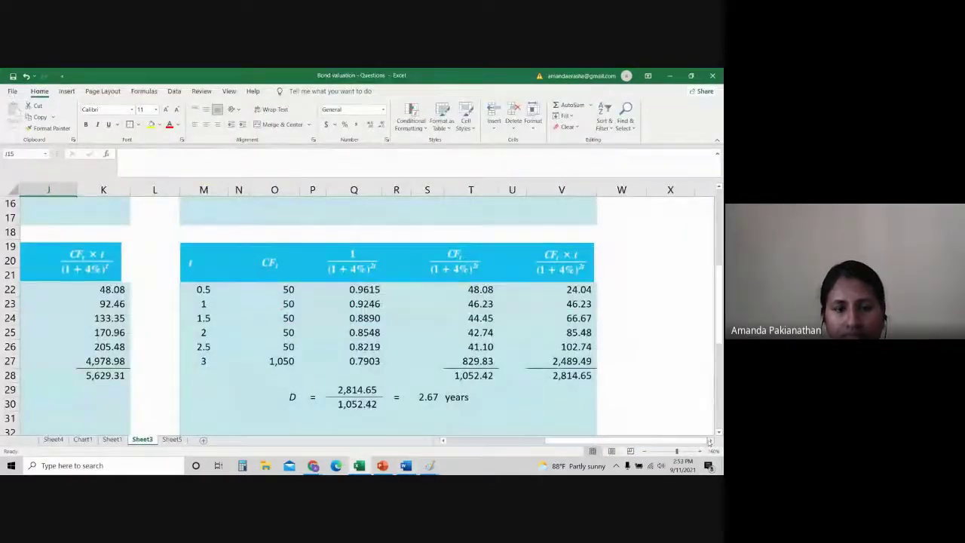
left_click(709, 441)
scroll(172, 262, "down", 1)
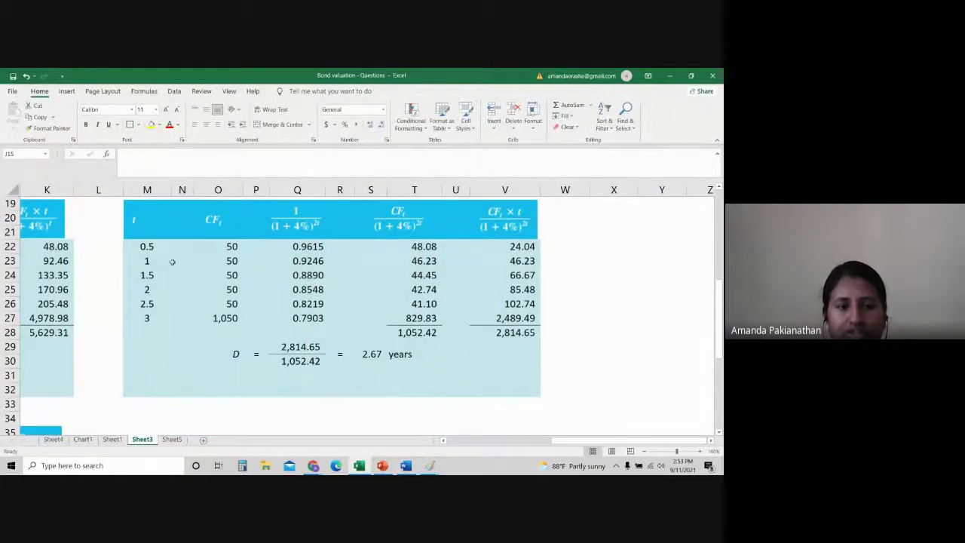
left_click_drag(150, 247, 140, 328)
left_click_drag(230, 238, 227, 319)
left_click(234, 248)
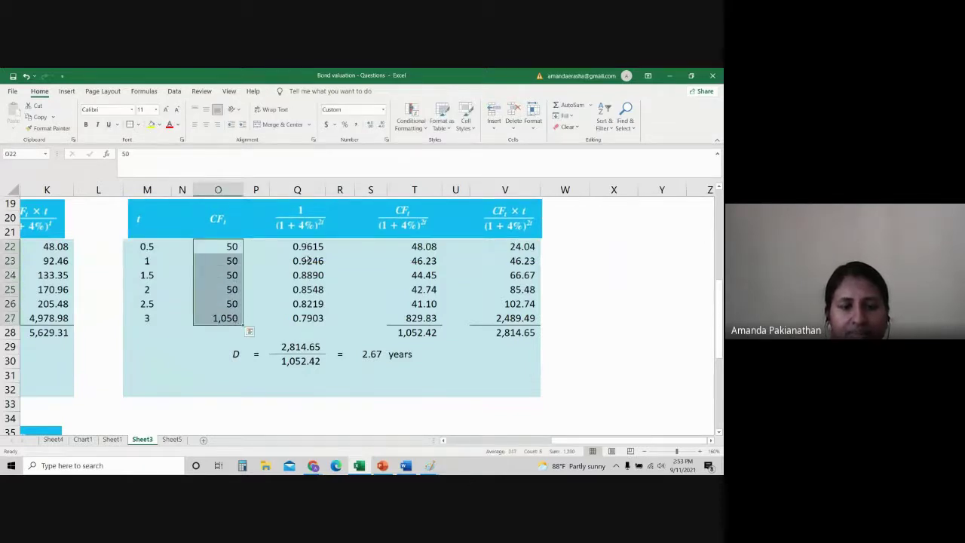
left_click_drag(305, 245, 297, 319)
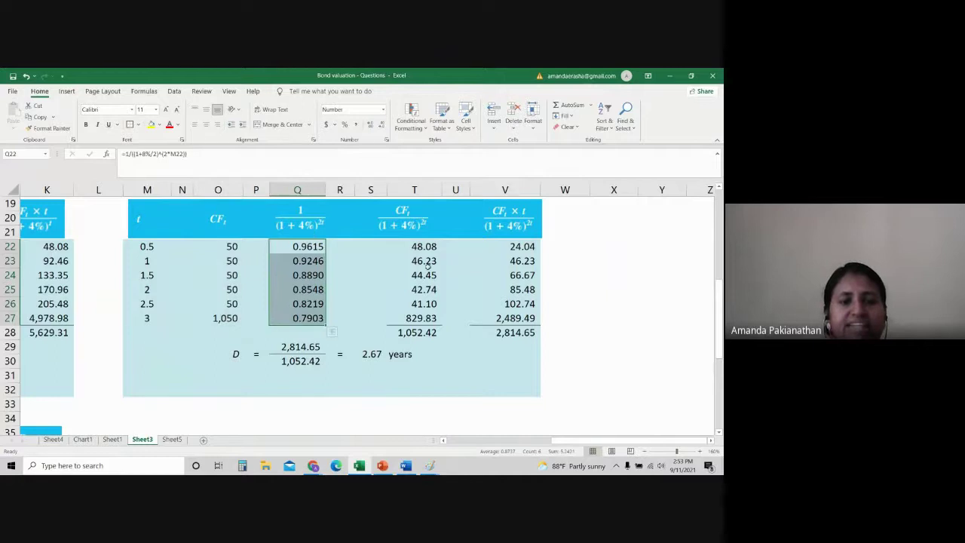
left_click_drag(427, 246, 427, 332)
Step: Check the time-weighted present value formula in V22 and the present value sum formula in T28
left_click(516, 247)
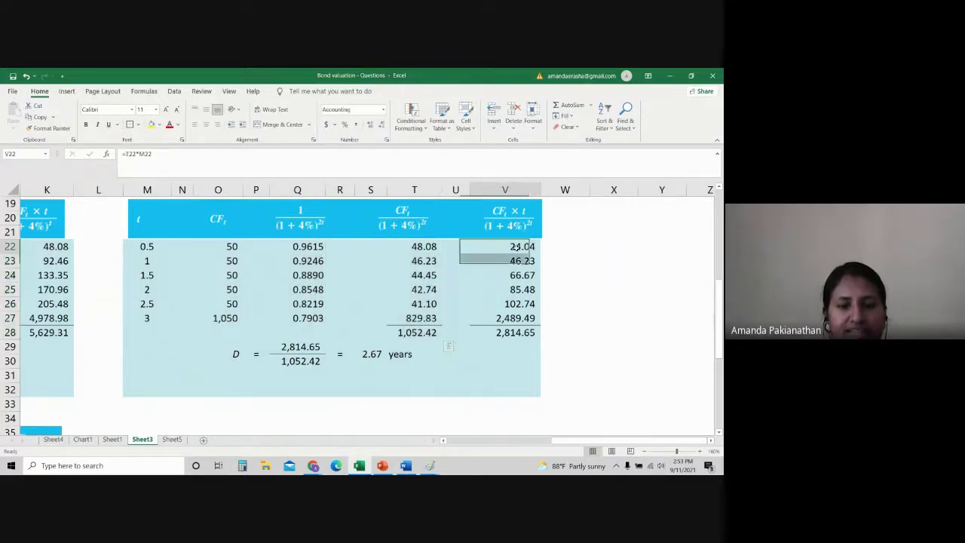
left_click(151, 153)
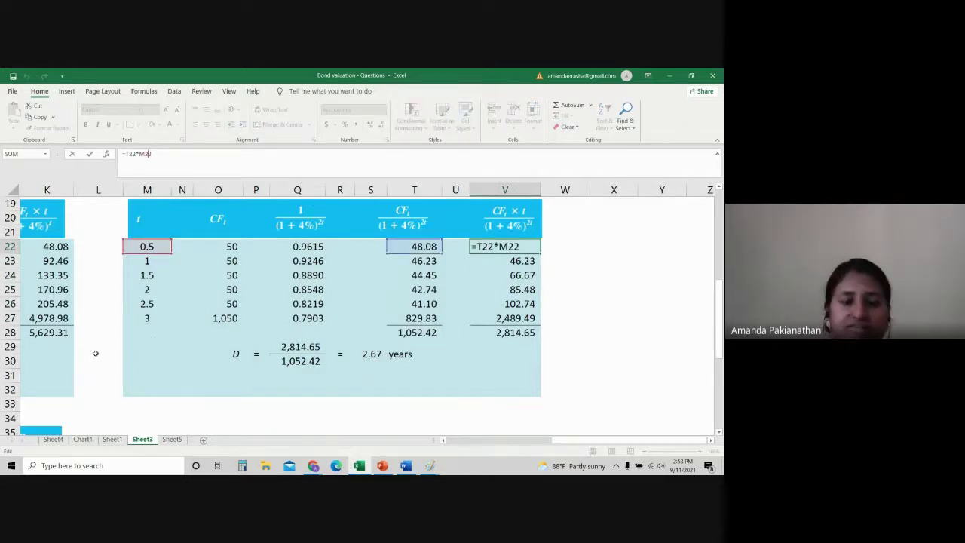
key("Return")
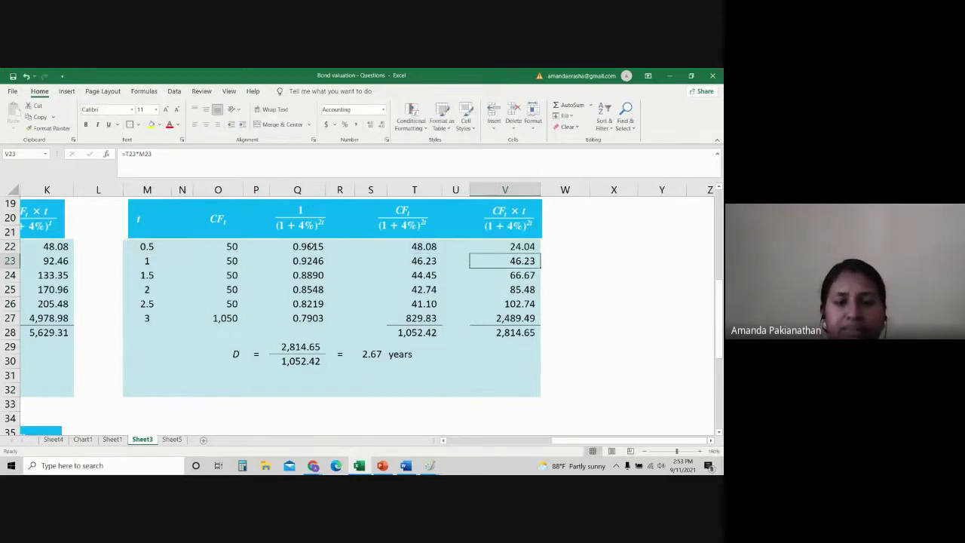
left_click_drag(430, 249, 430, 333)
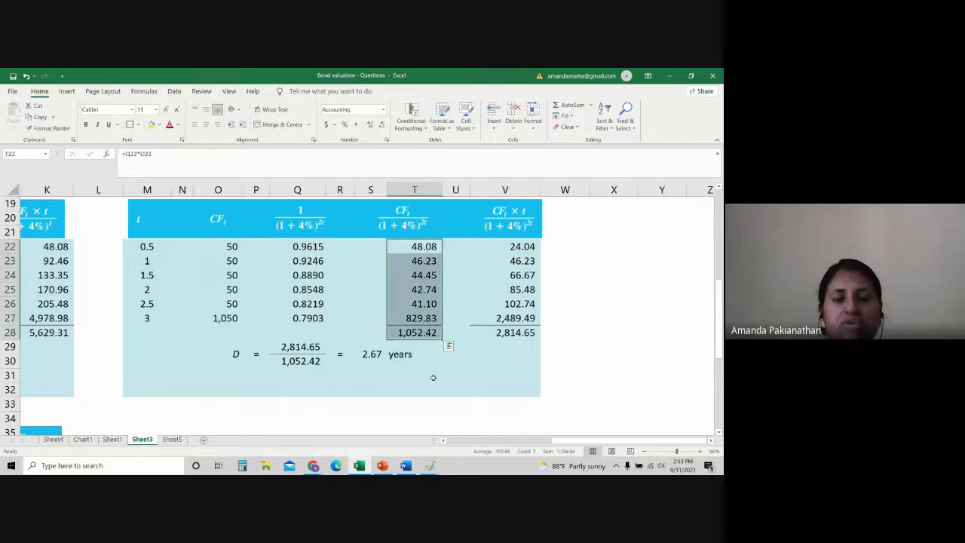
left_click(427, 334)
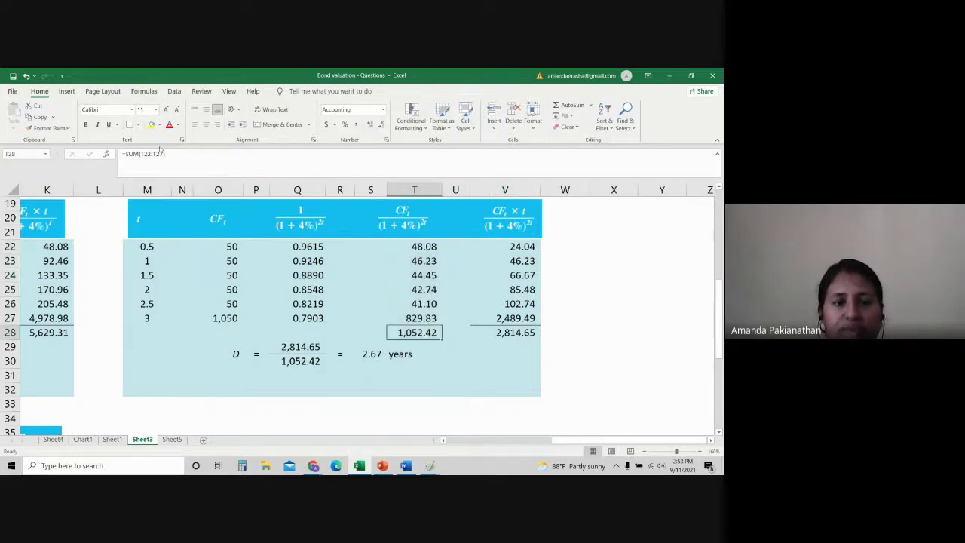
left_click(147, 153)
key("Return")
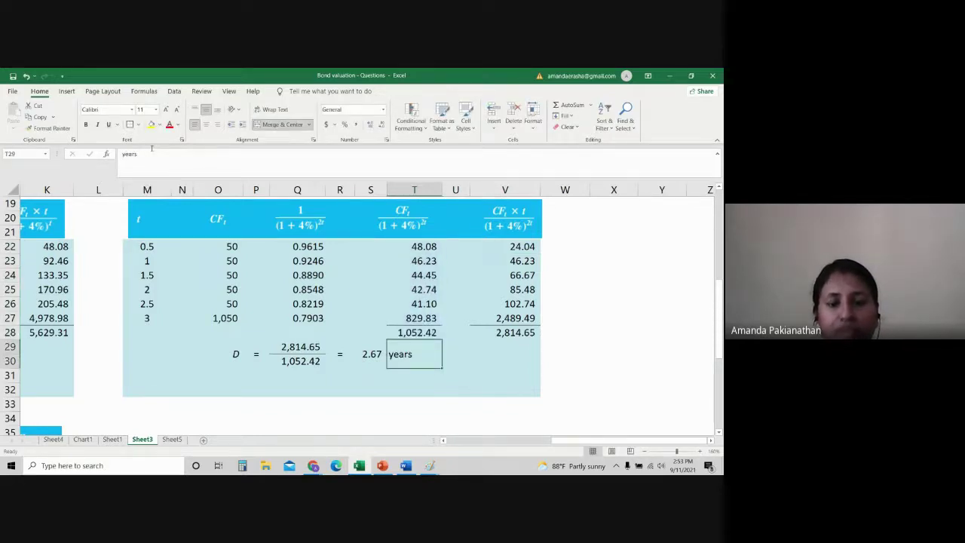
left_click(425, 332)
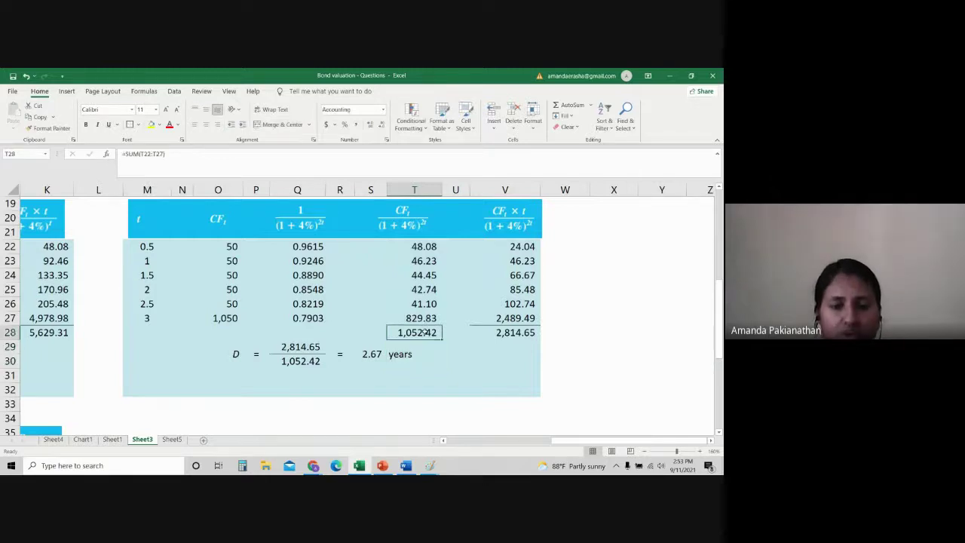
Step: Trace period 0.5 from M22 through T22 to V22, and check the sum in V28 and the duration fraction in Q29:Q30
left_click(143, 246)
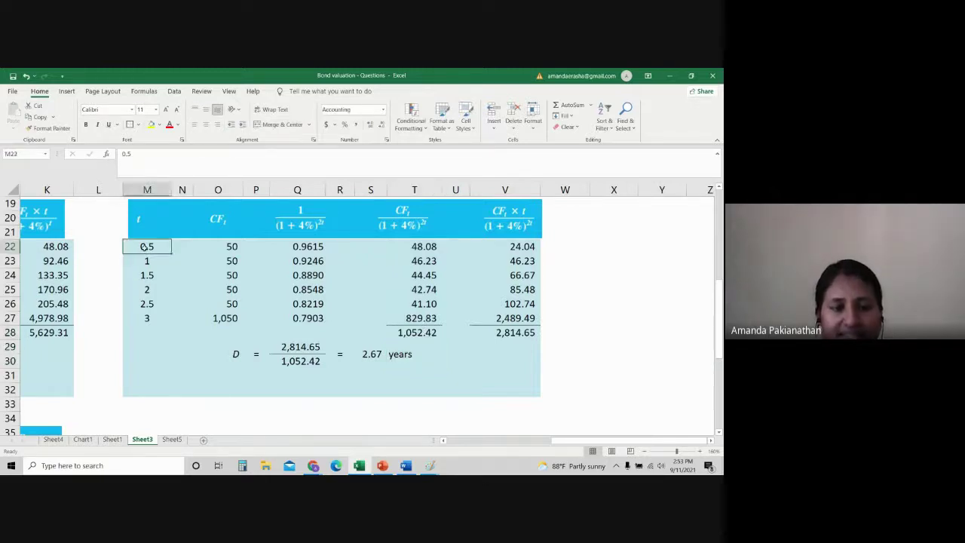
left_click(415, 246)
left_click(521, 246)
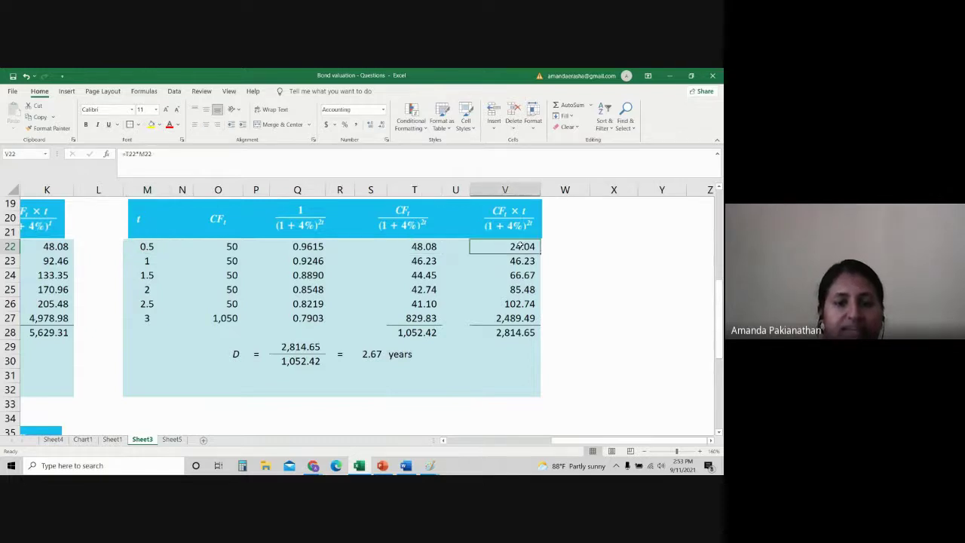
left_click(518, 332)
key("alt+equal")
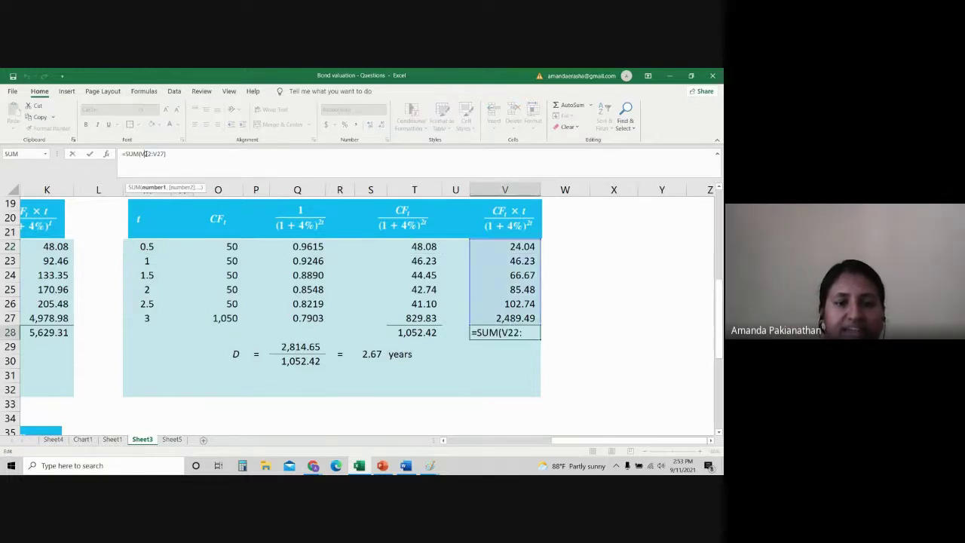
key("Return")
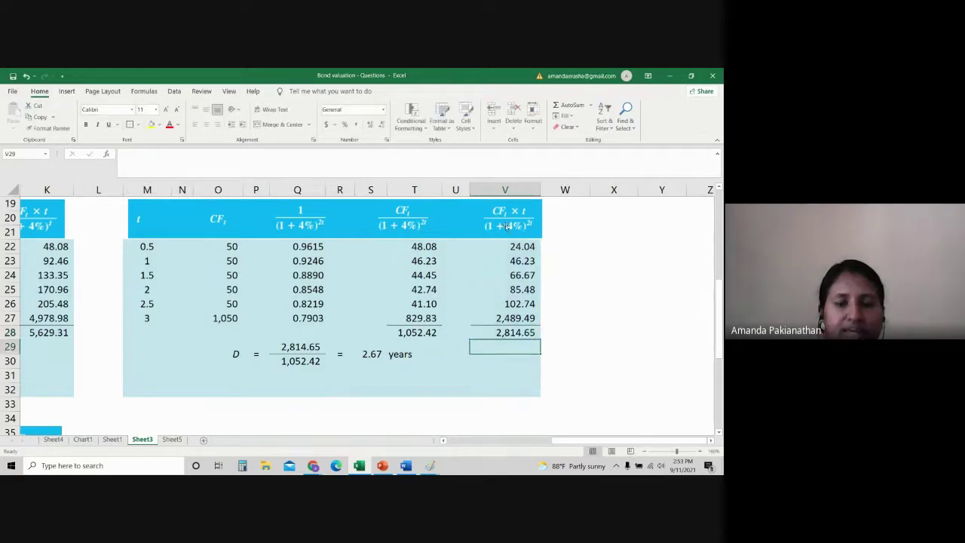
left_click(526, 335)
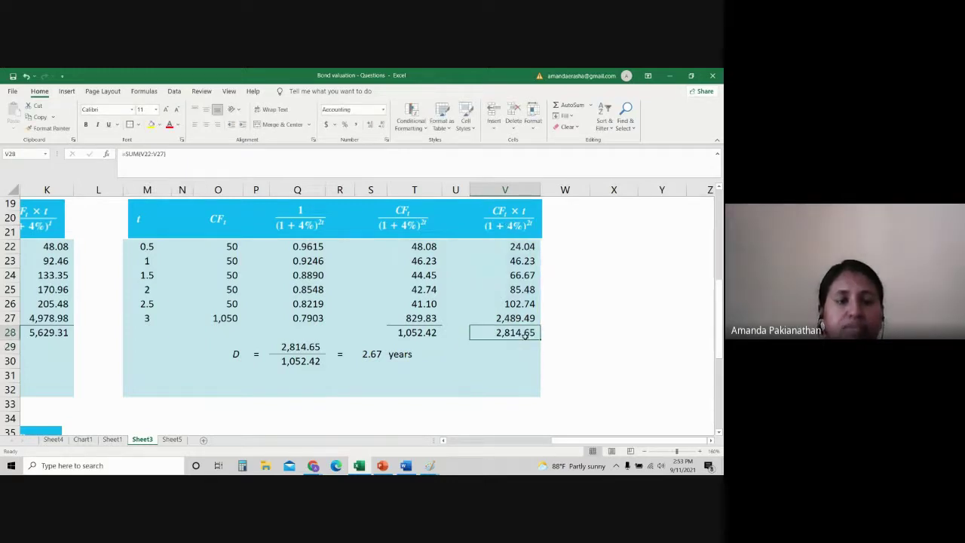
left_click(314, 345)
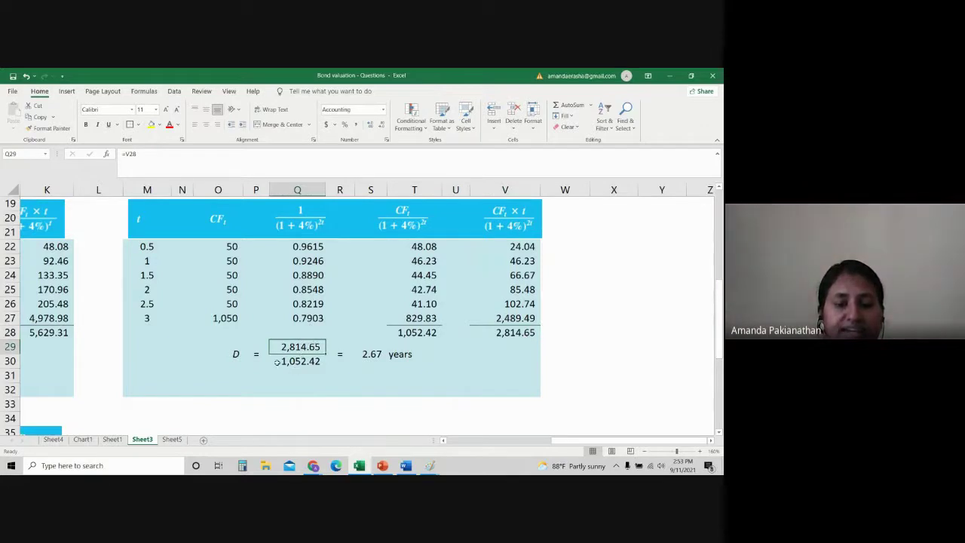
left_click(301, 362)
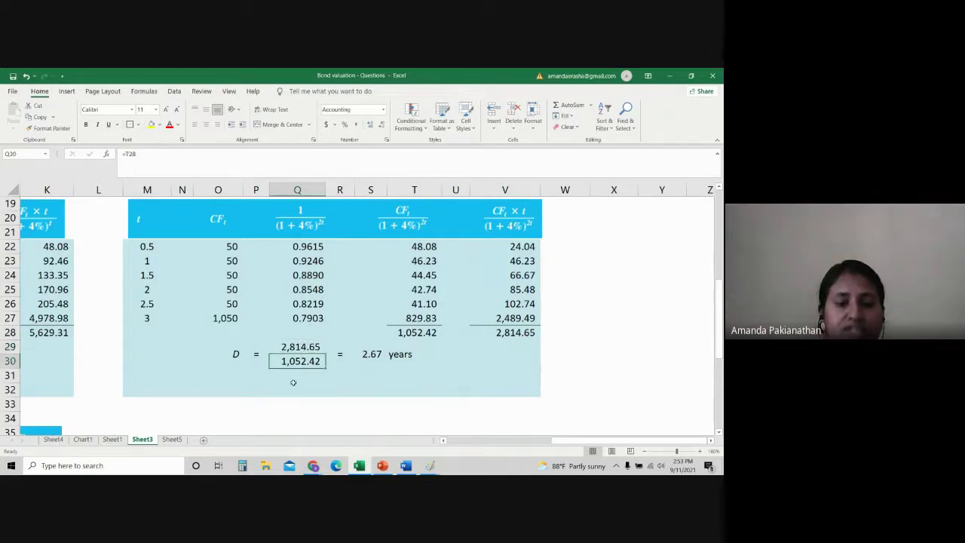
Step: Fill the duration result in S29:T30 with yellow and apply thick outside borders
left_click(380, 352)
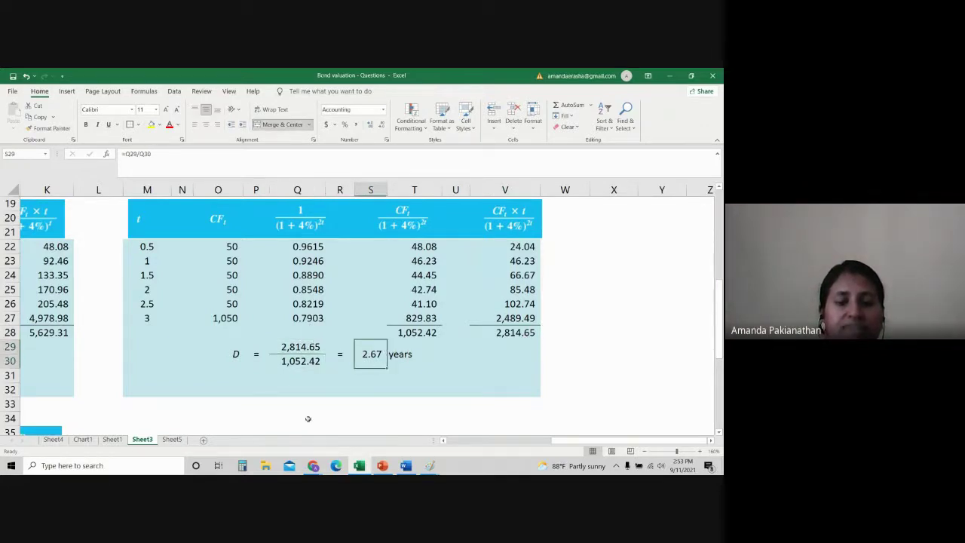
key("shift+Right")
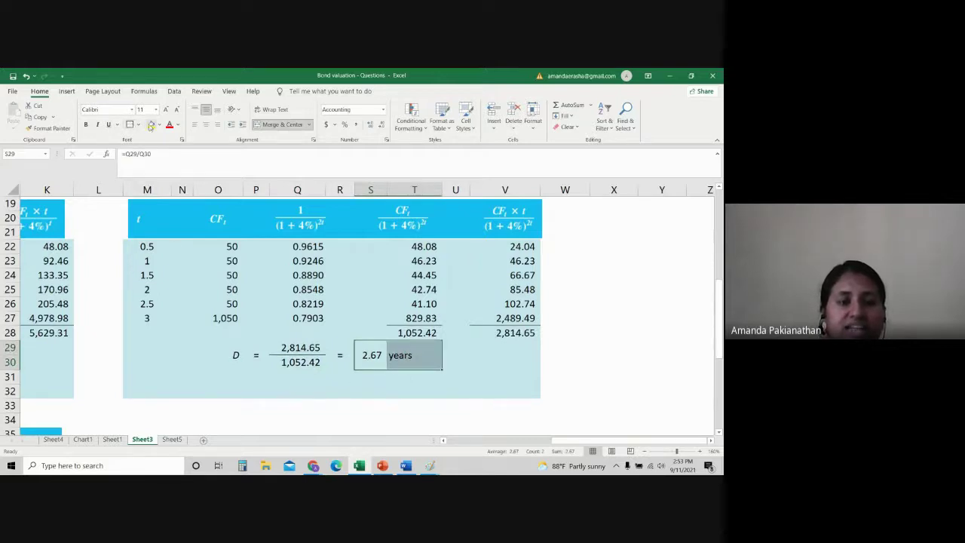
left_click(151, 125)
left_click(508, 356)
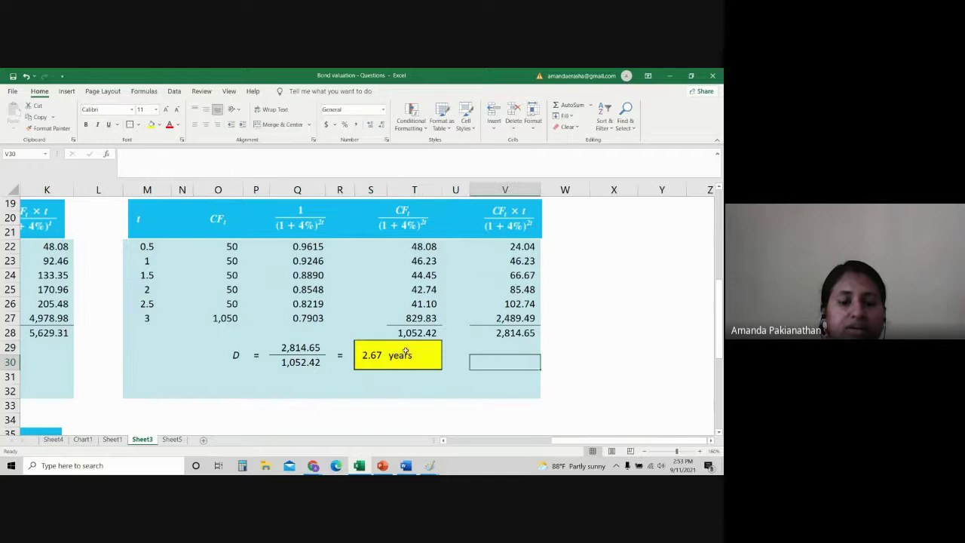
left_click_drag(365, 353, 435, 353)
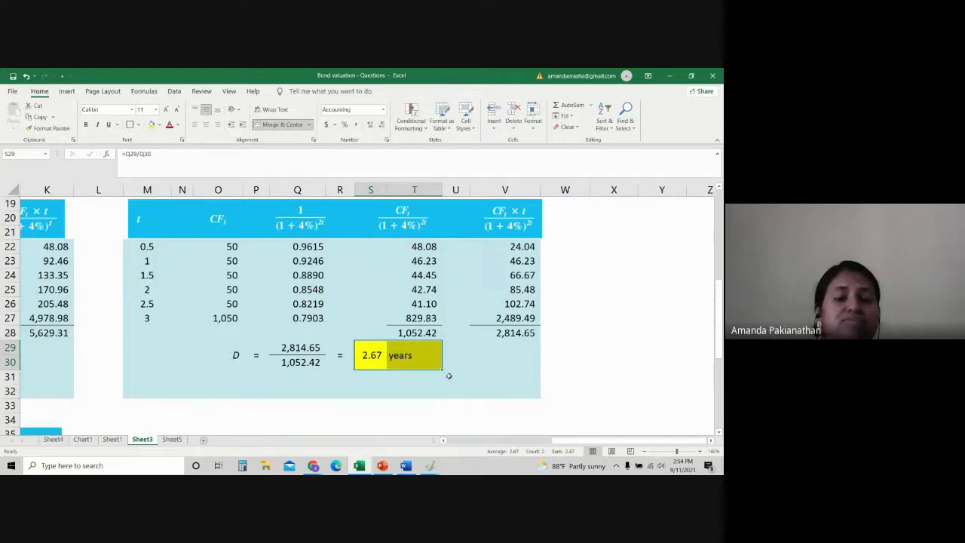
left_click(408, 333)
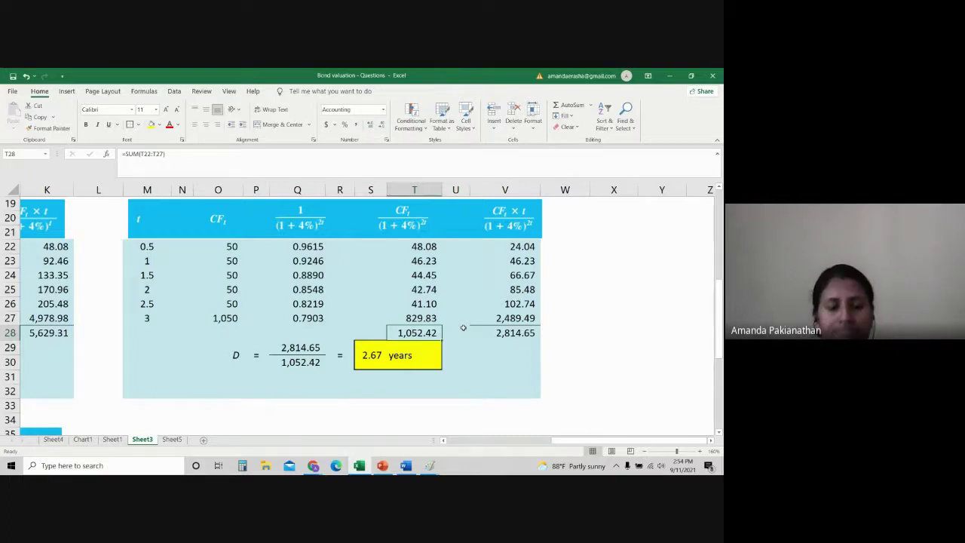
Step: Switch to the Word notes and compare the yield of practice bond c and the annual coupon frequency of bond e
key("alt+Tab")
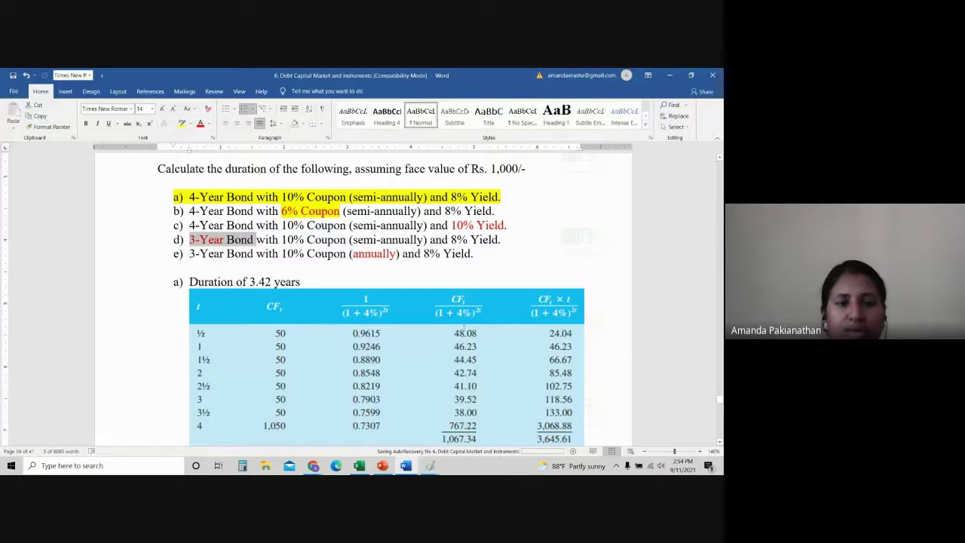
left_click_drag(184, 225, 523, 225)
left_click_drag(472, 255, 148, 259)
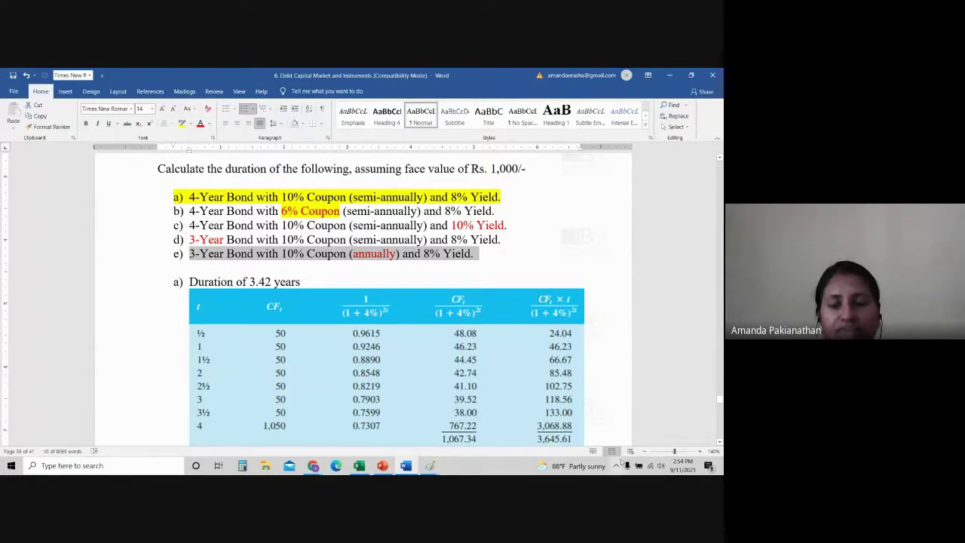
left_click(645, 451)
left_click(644, 451)
left_click(645, 451)
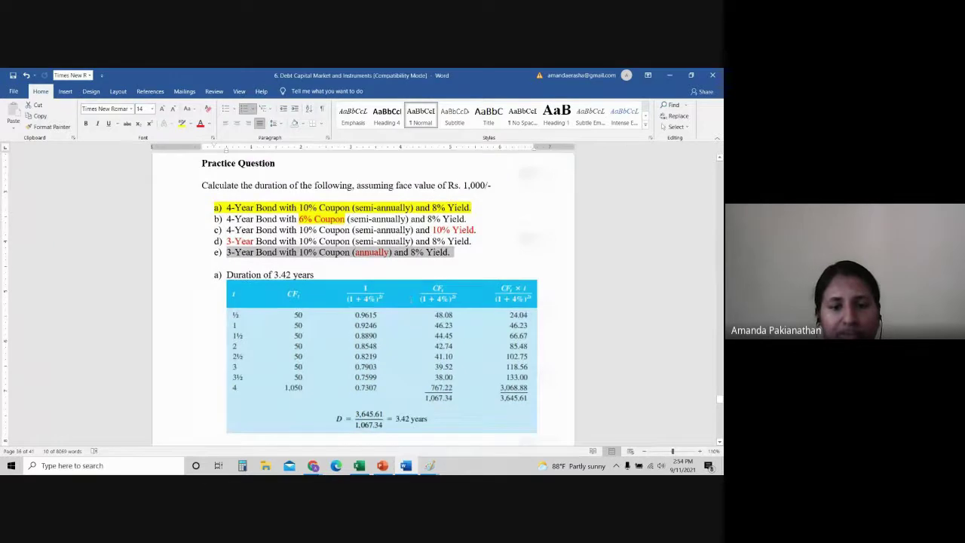
left_click_drag(432, 230, 483, 231)
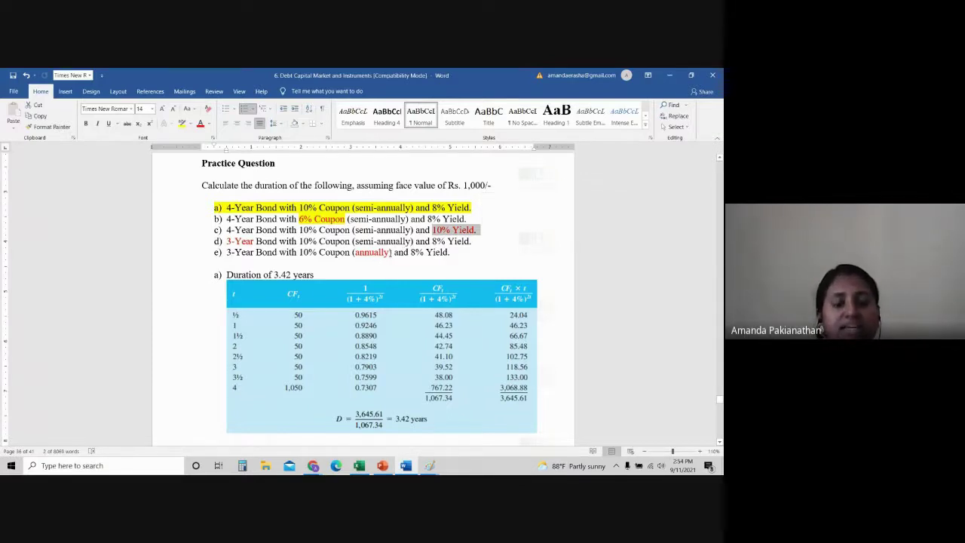
double_click(358, 252)
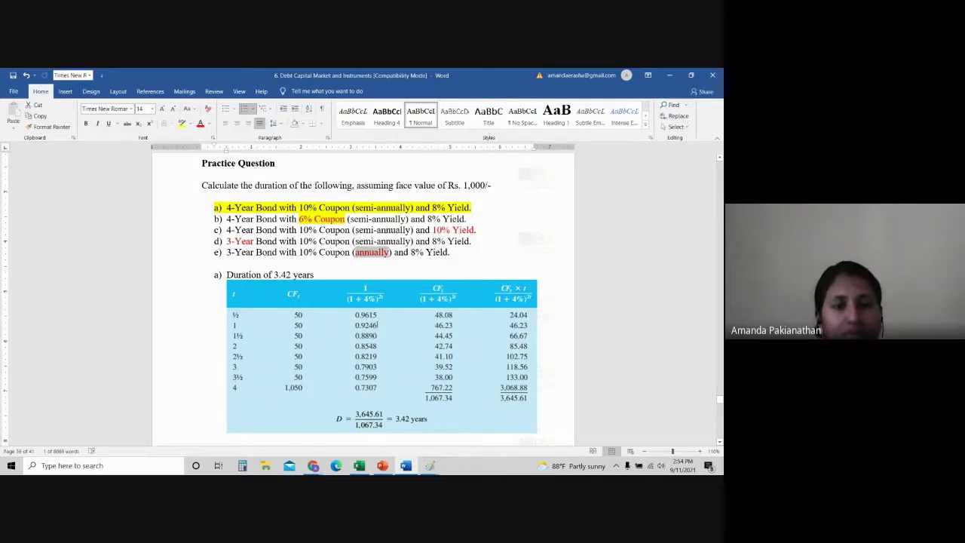
Step: Review the worked duration solutions, the bond features table and the Modified Duration section in the Word notes
scroll(377, 324, "down", 15)
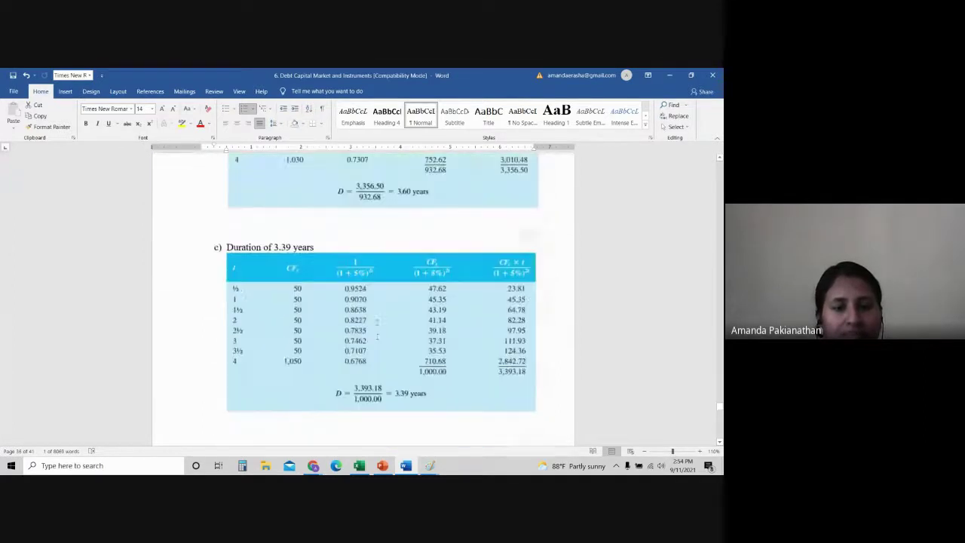
scroll(377, 332, "down", 10)
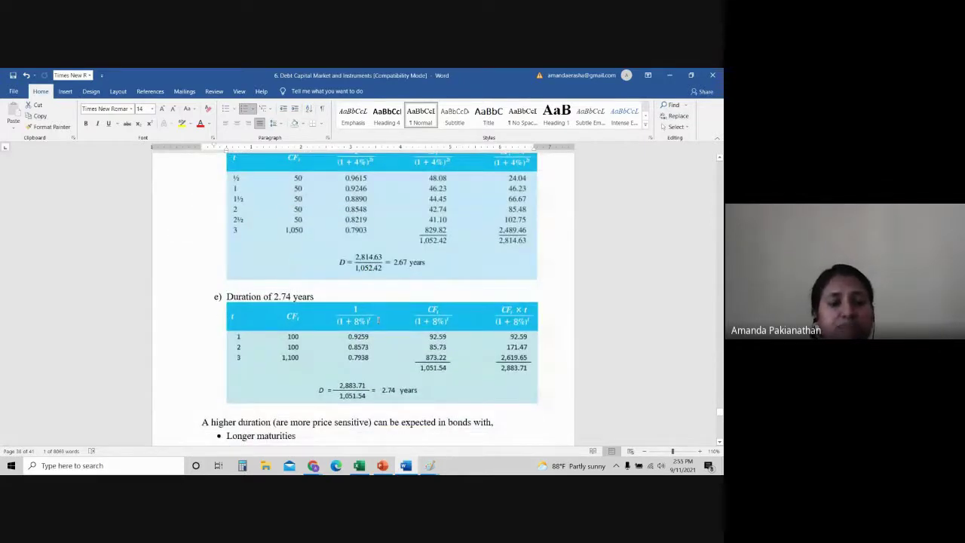
scroll(378, 323, "down", 7)
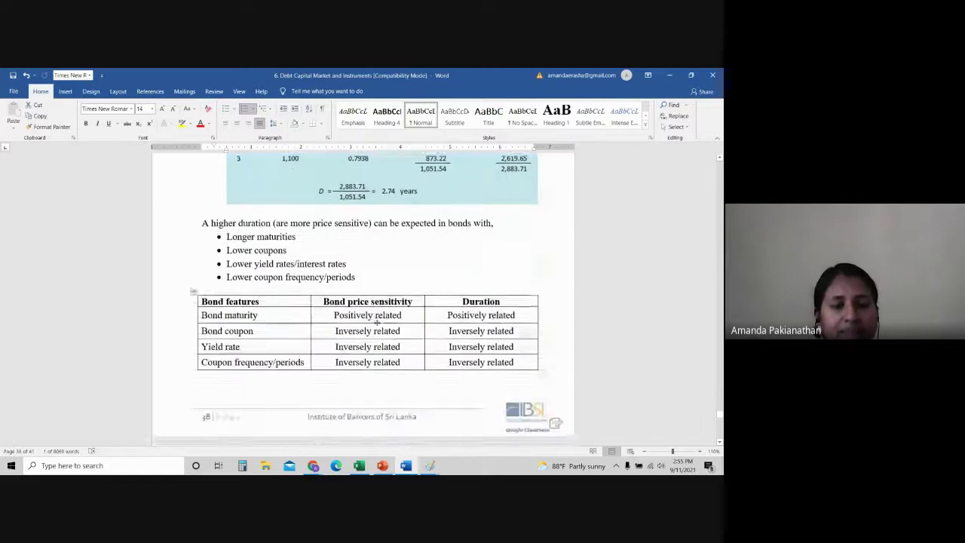
scroll(333, 290, "down", 8)
scroll(332, 291, "up", 2)
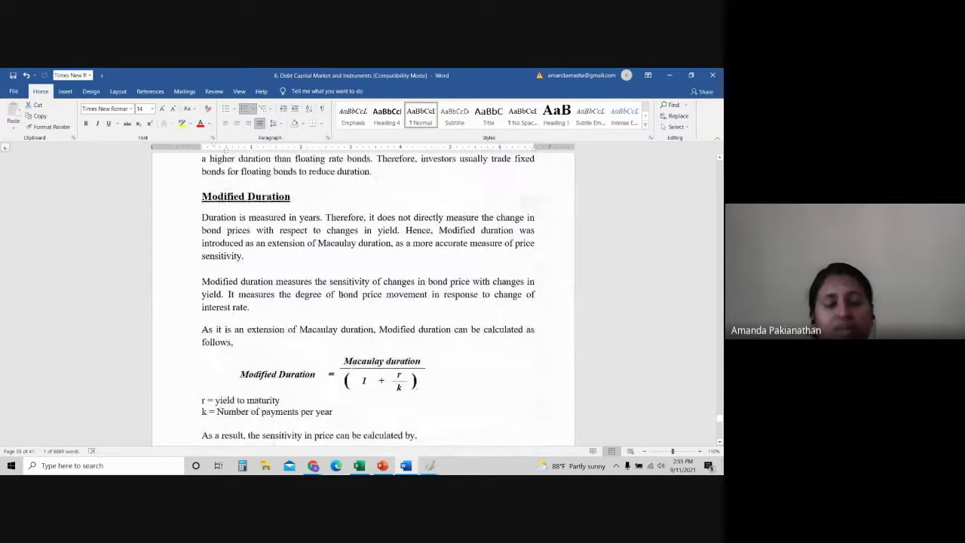